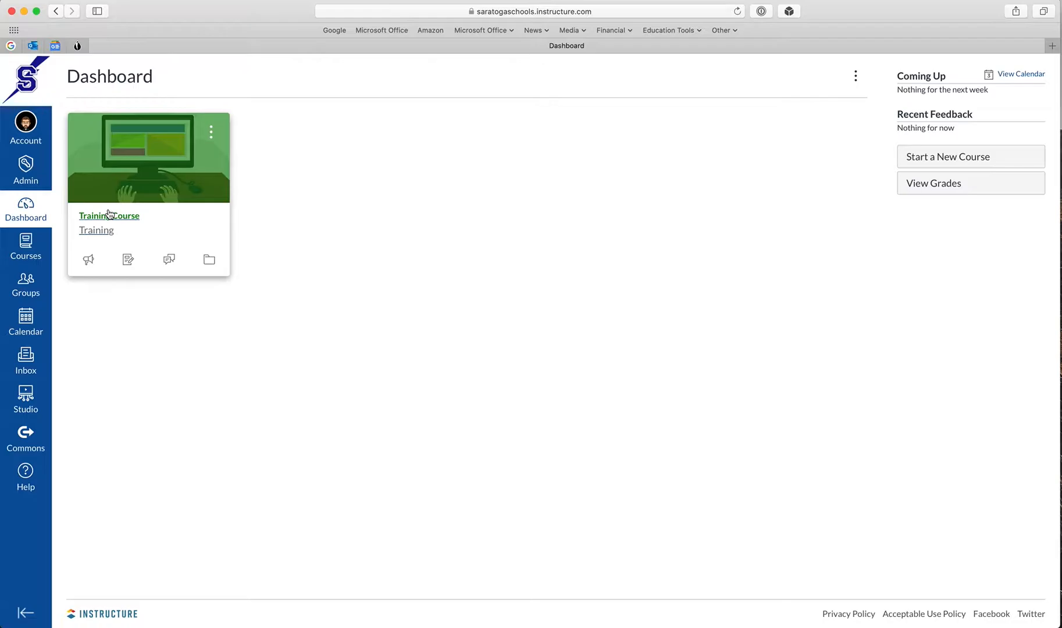
Open the "Accessing a previous course video" assignment in the Training Course and resume its video quiz
click(105, 217)
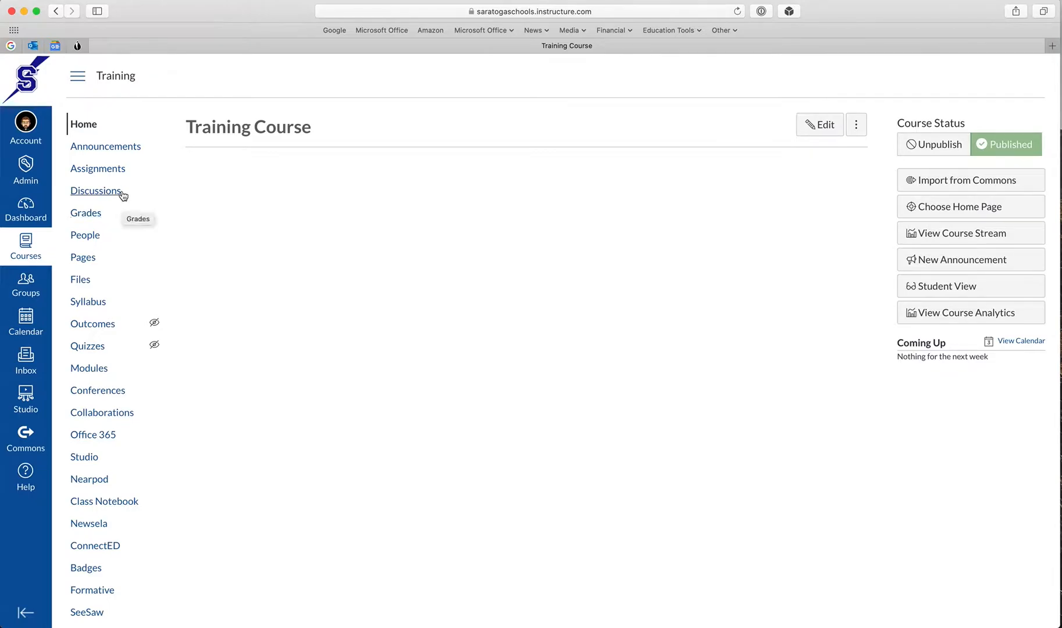
click(108, 174)
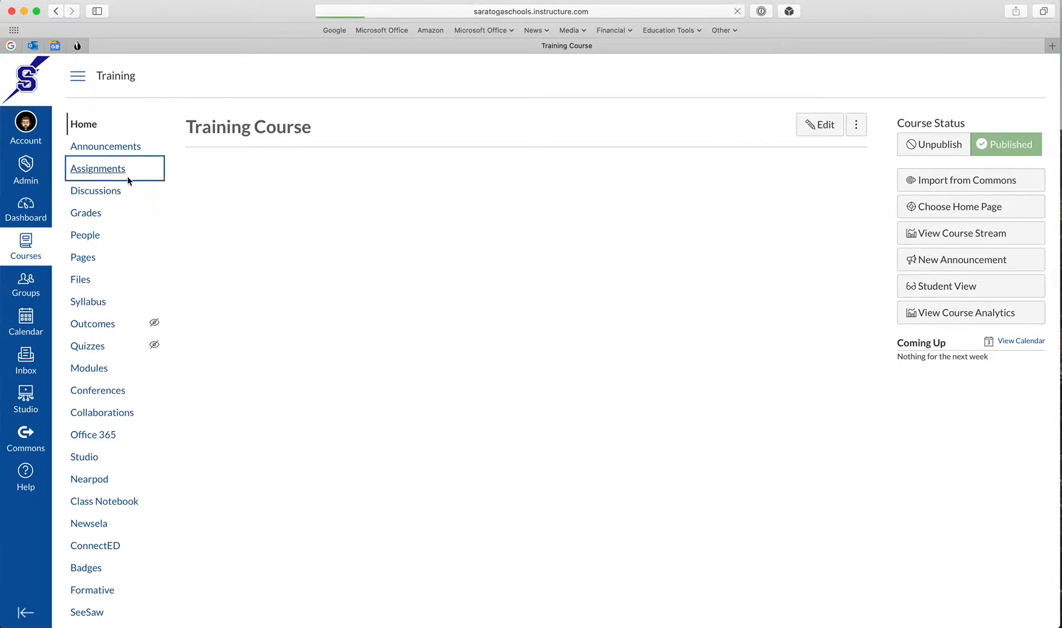
click(320, 213)
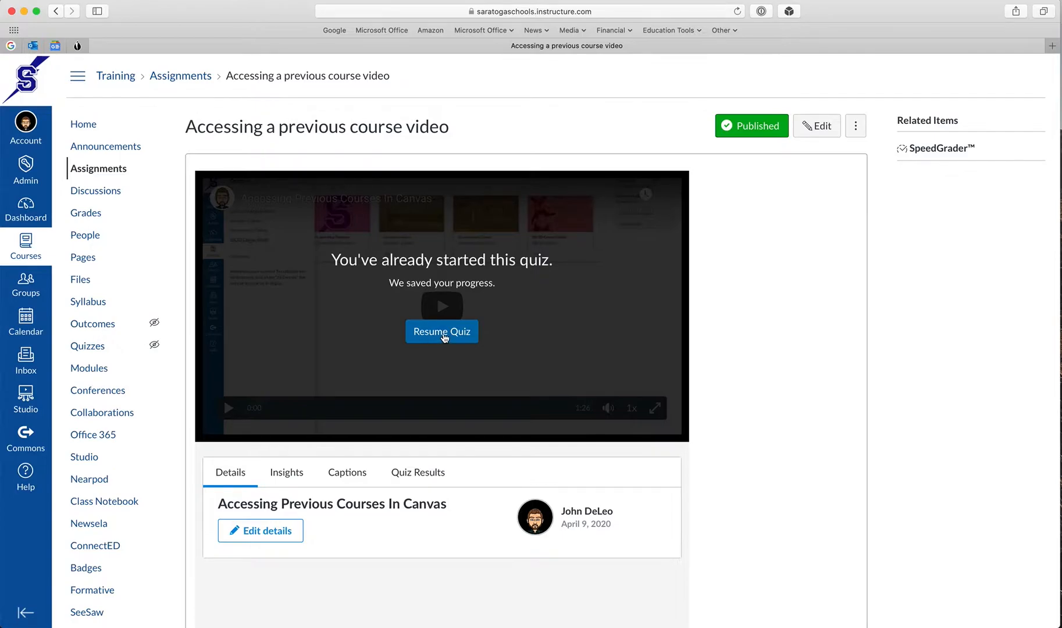
click(438, 333)
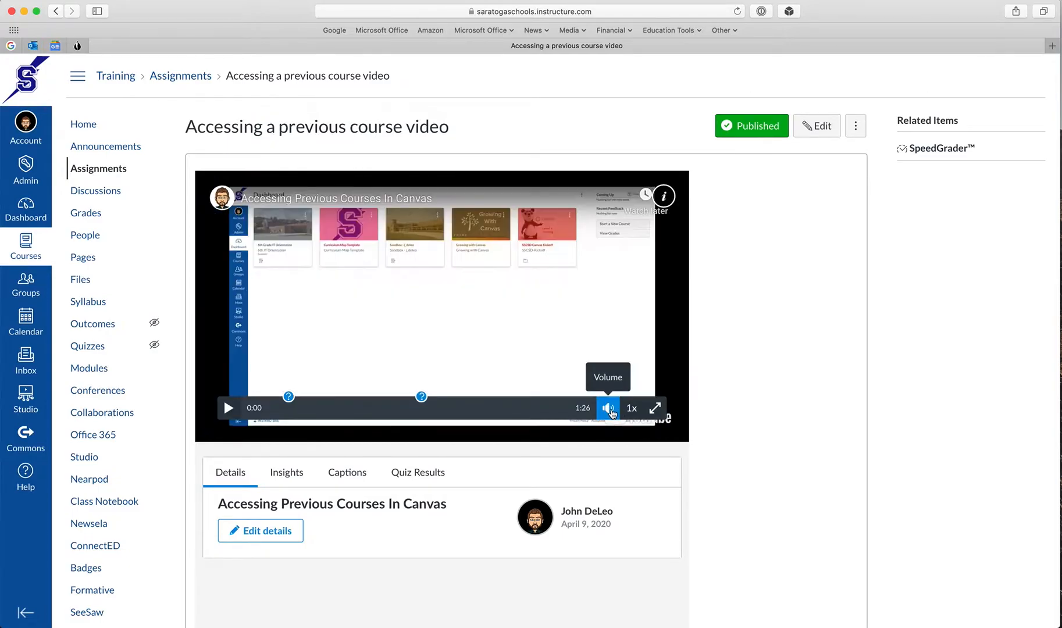
Mute the assignment's embedded video, pause it and return playback to about 0:01
click(609, 408)
drag(648, 379, 553, 375)
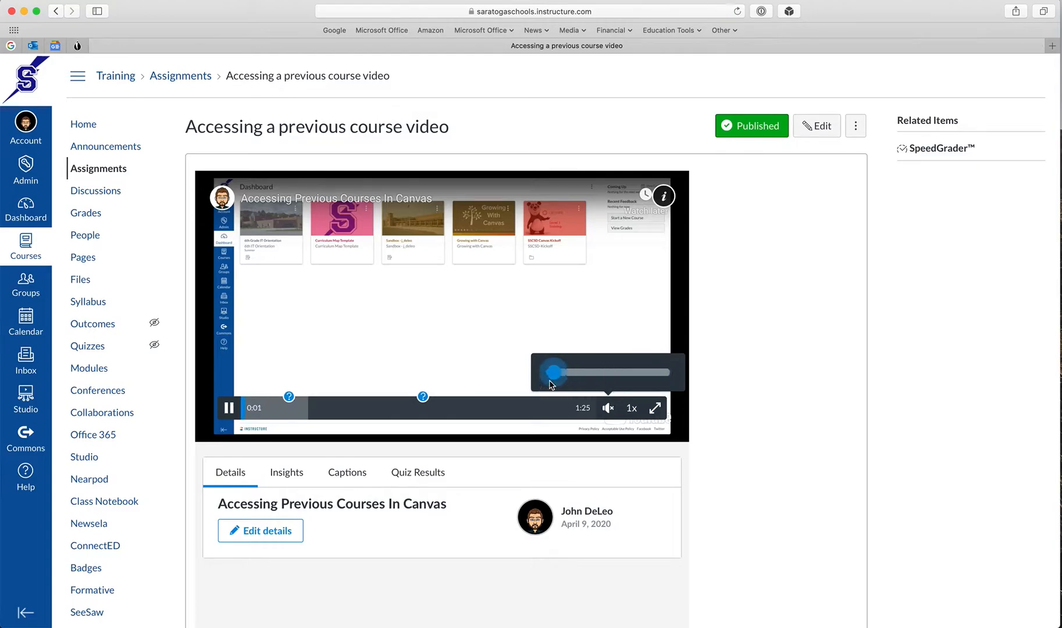
click(583, 432)
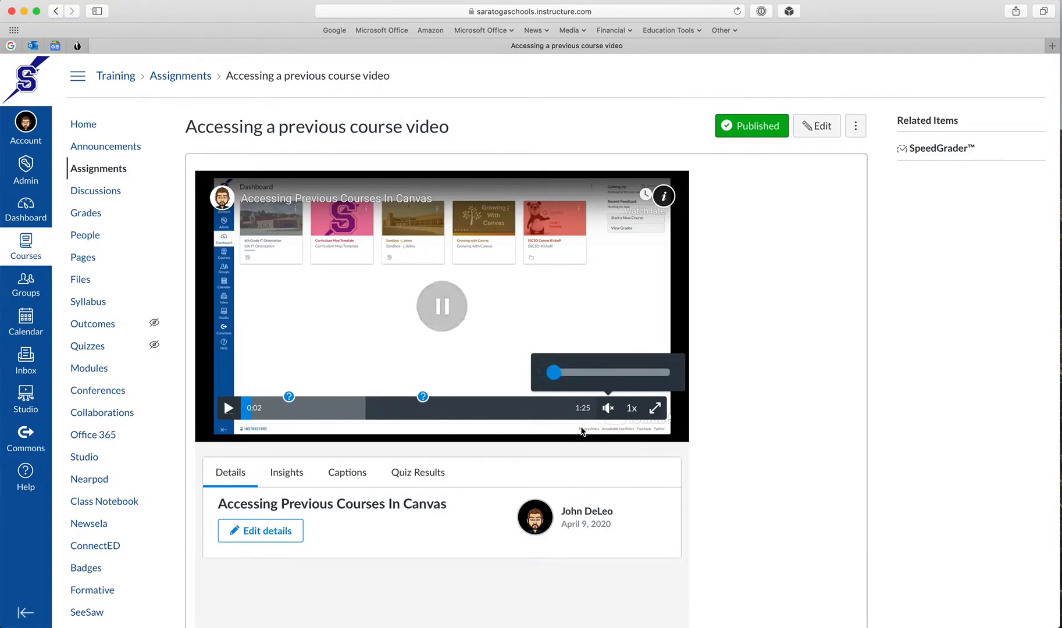
click(547, 415)
click(245, 411)
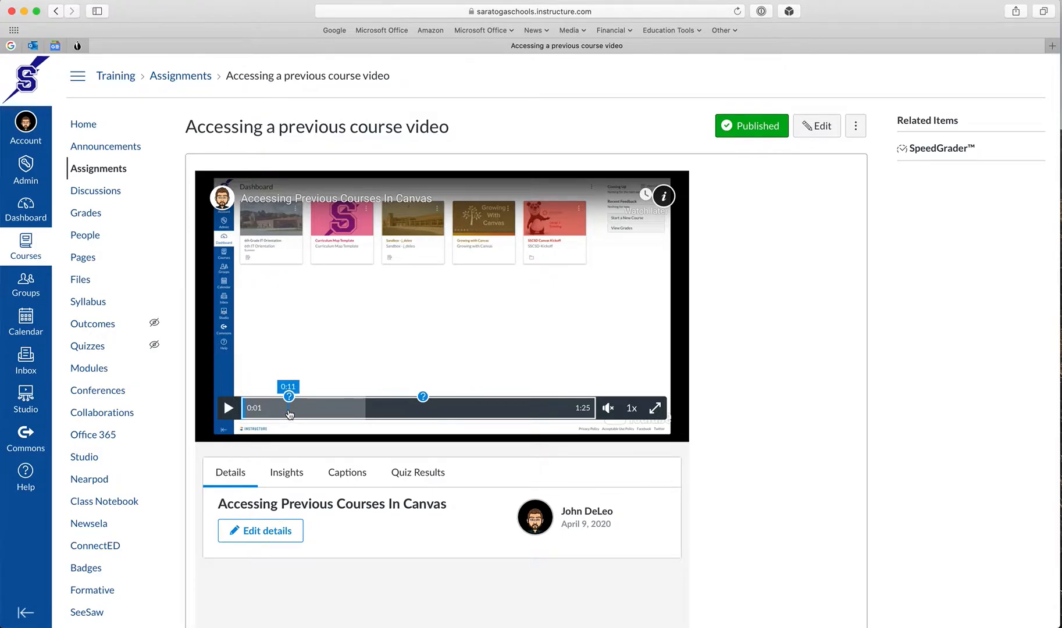
Play the video up to question 1 and submit Dashboard as the answer
click(256, 409)
click(229, 409)
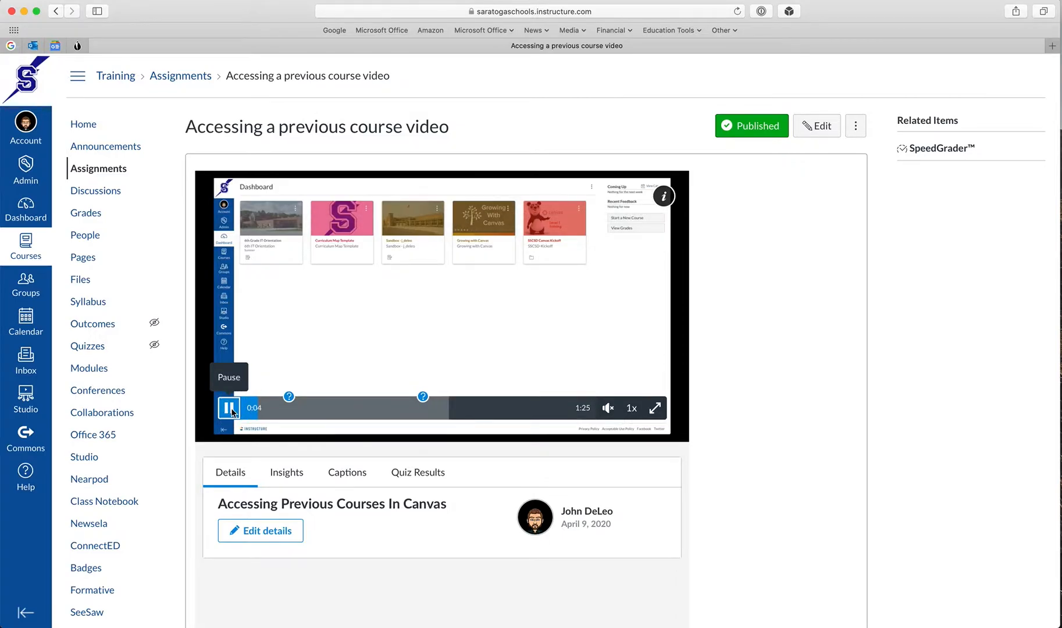
click(231, 409)
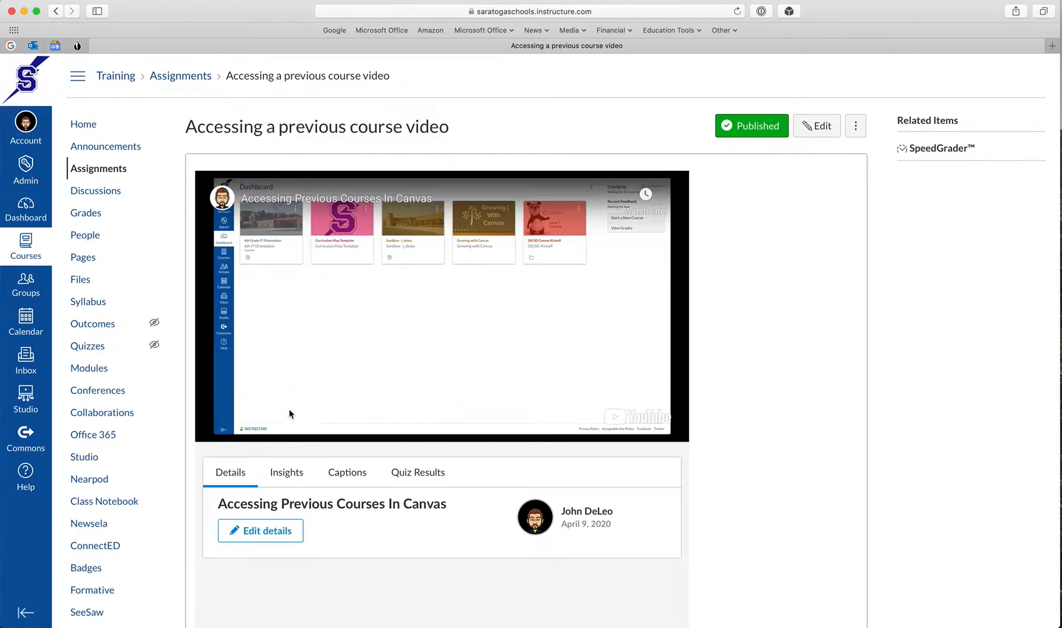
click(310, 379)
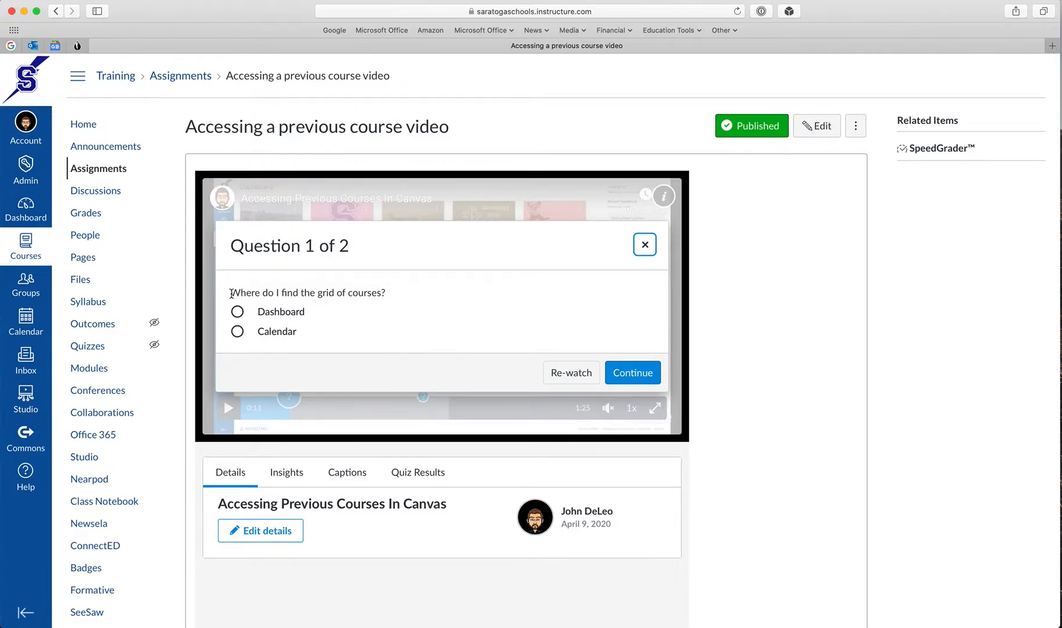
click(238, 311)
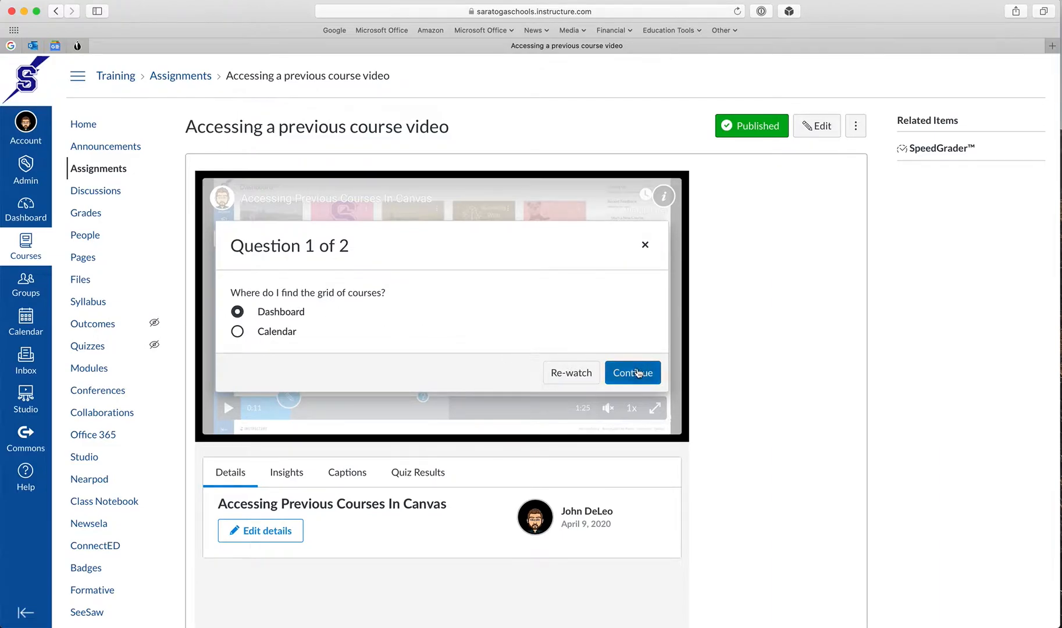
click(637, 372)
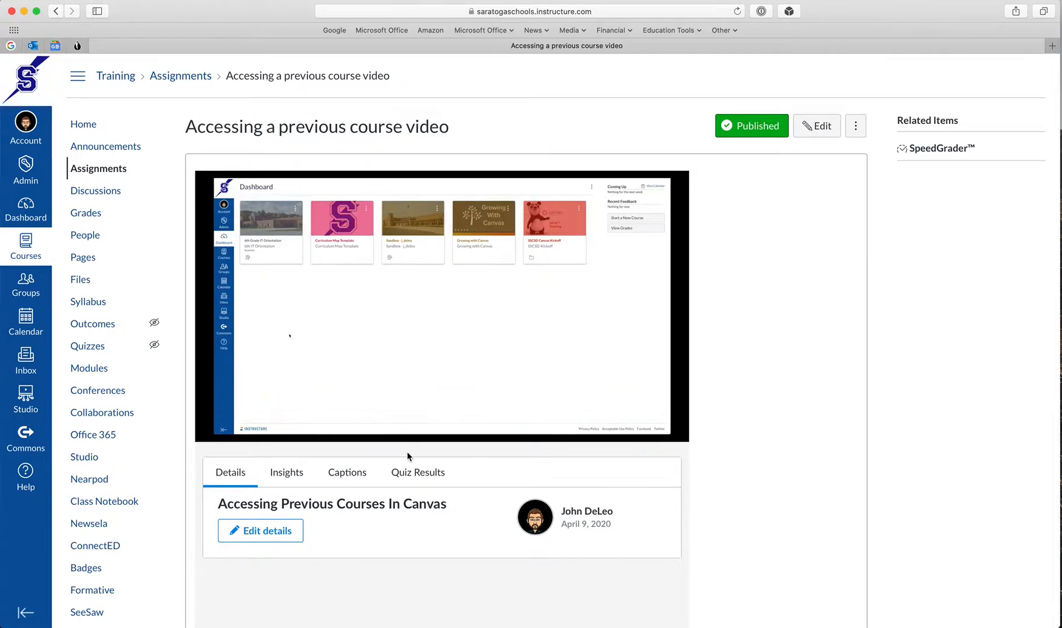
Examine the video's Student Results quiz report and its viewer insights
click(413, 474)
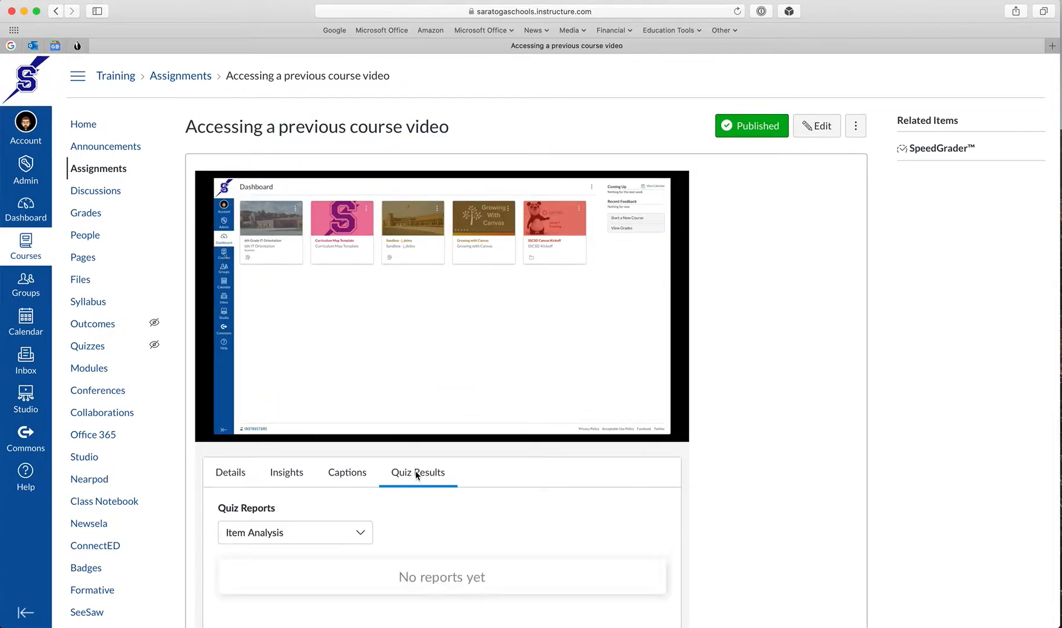
scroll(442, 477, down, 5)
click(311, 384)
click(281, 427)
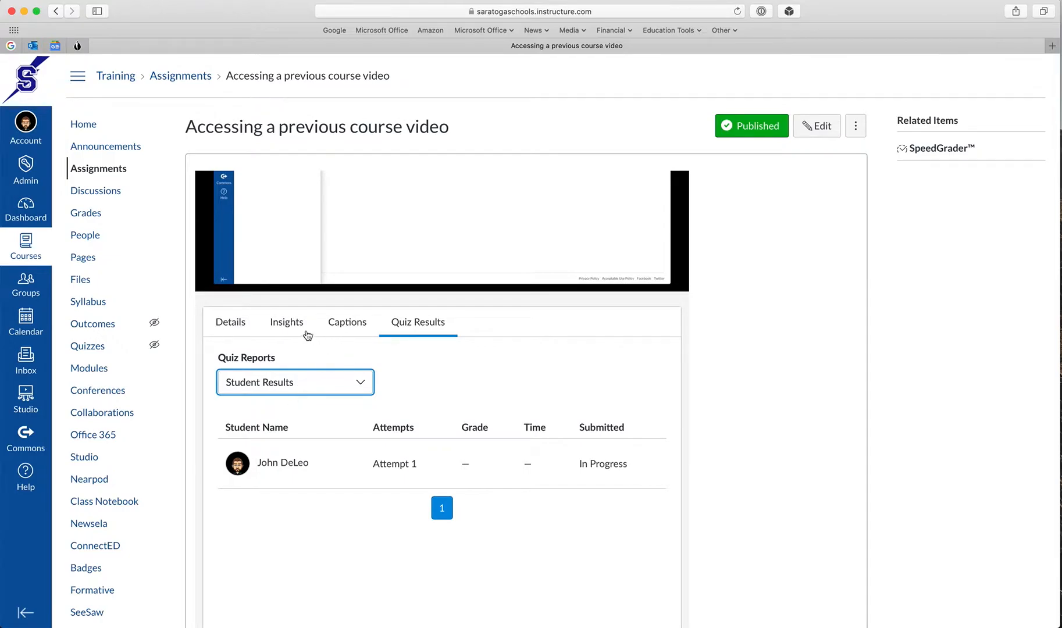
click(280, 322)
scroll(438, 512, down, 5)
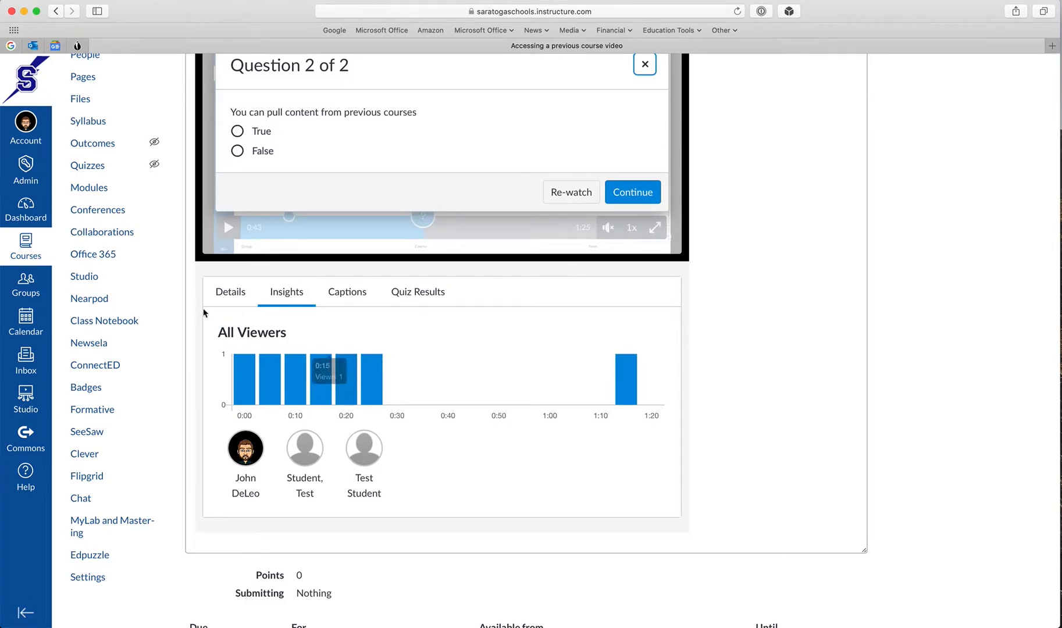
Create a Studio video quiz from the Earth's Revolution media, titled "Earth's Revolution", with question markers on the timeline hidden for students
click(36, 397)
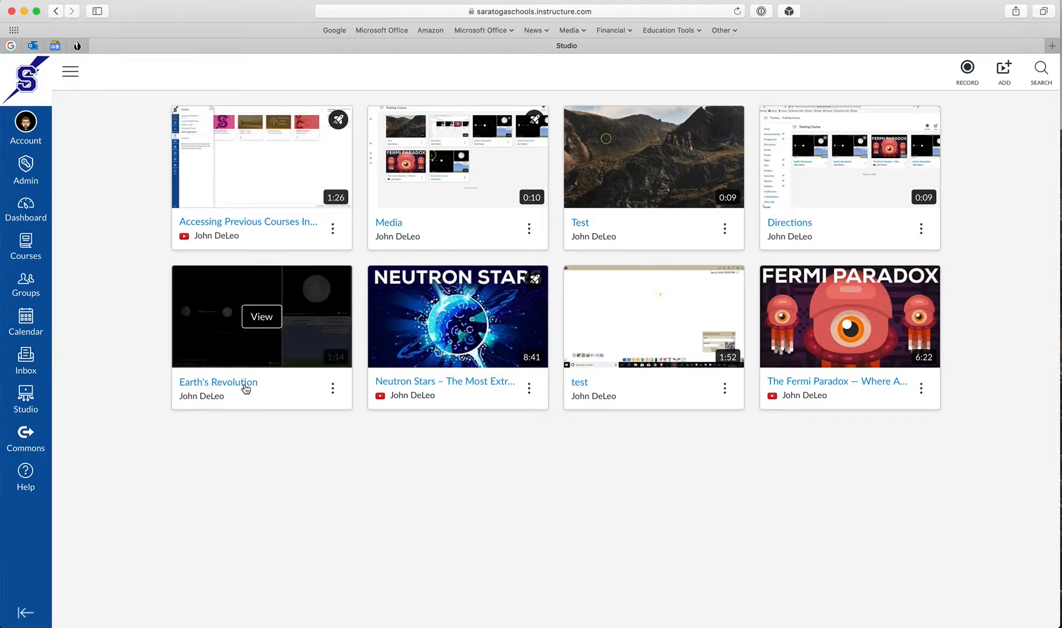
click(334, 391)
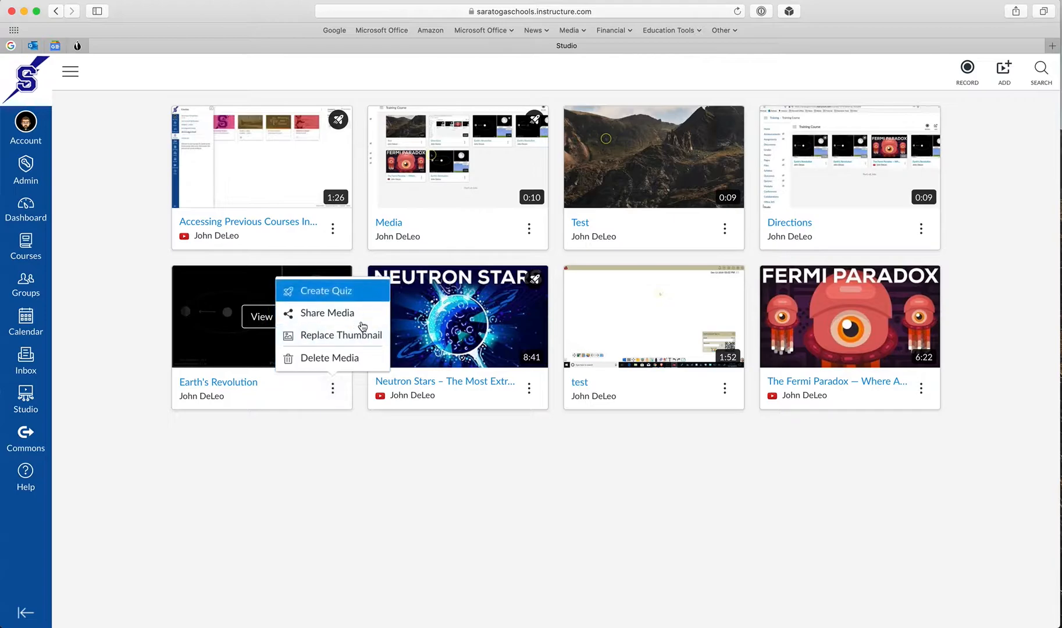
click(336, 292)
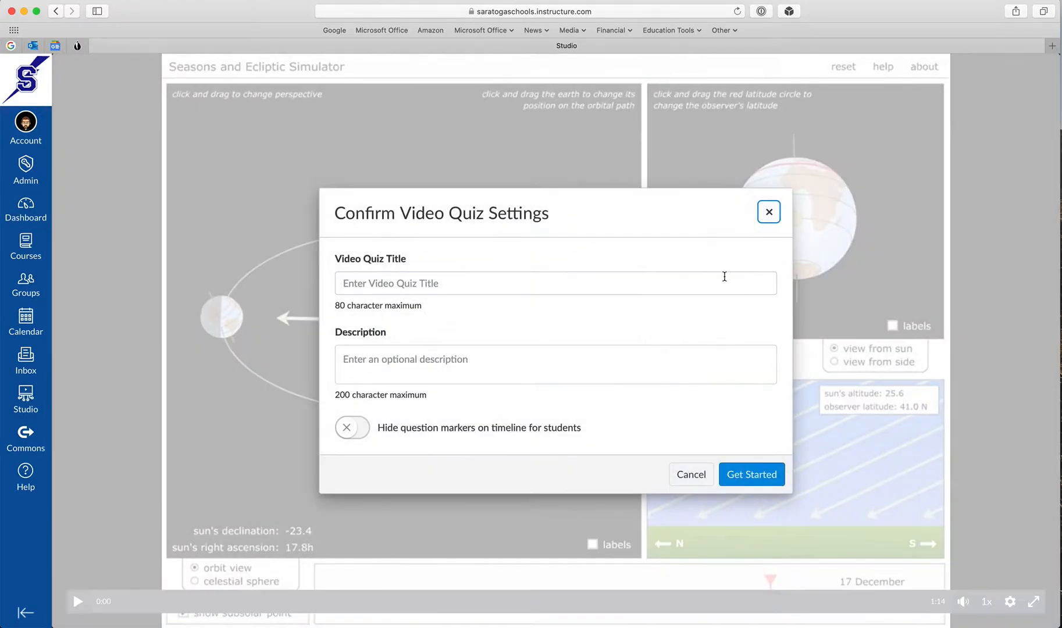
click(398, 280)
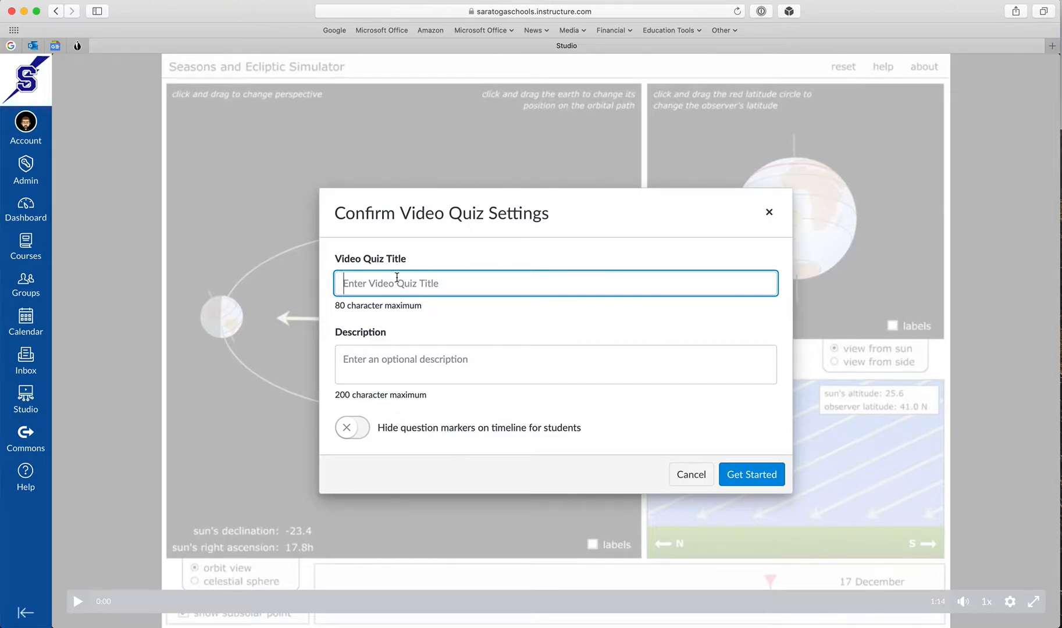
text(Ear)
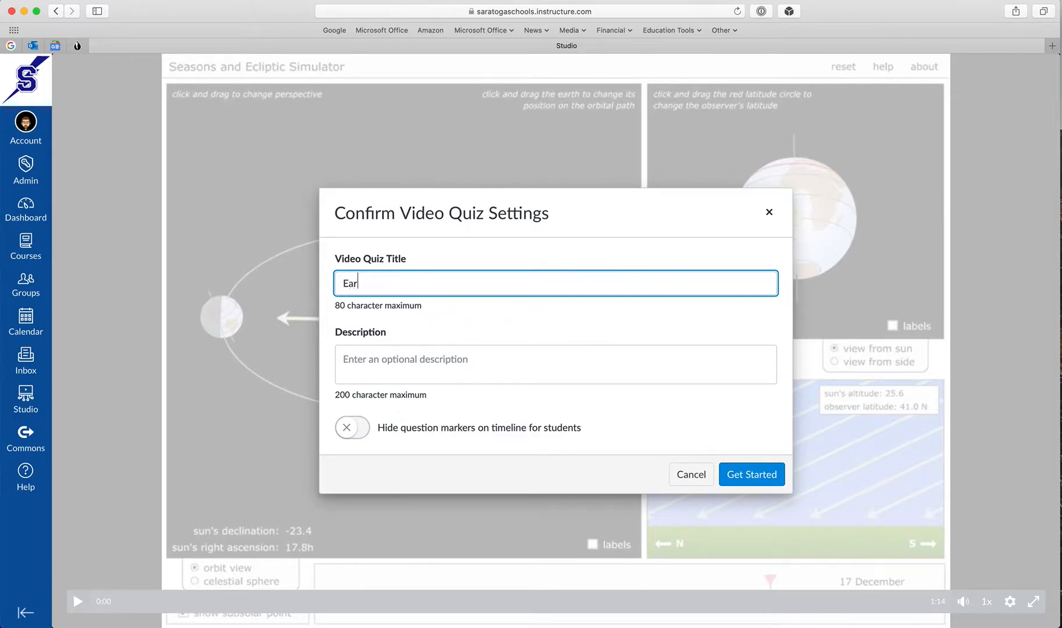
text(th's Revolution)
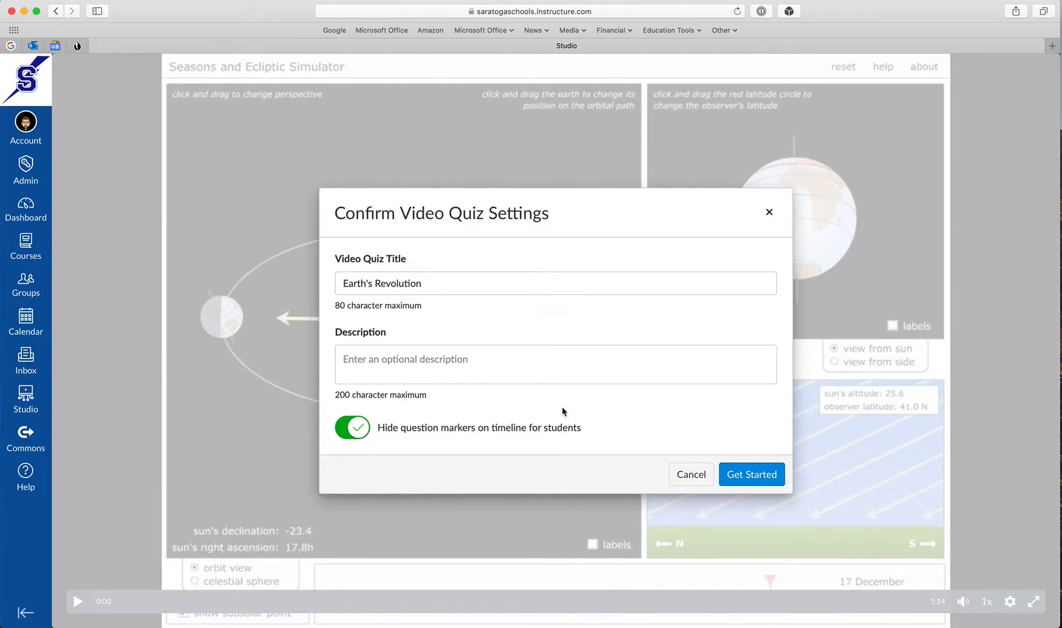
click(752, 474)
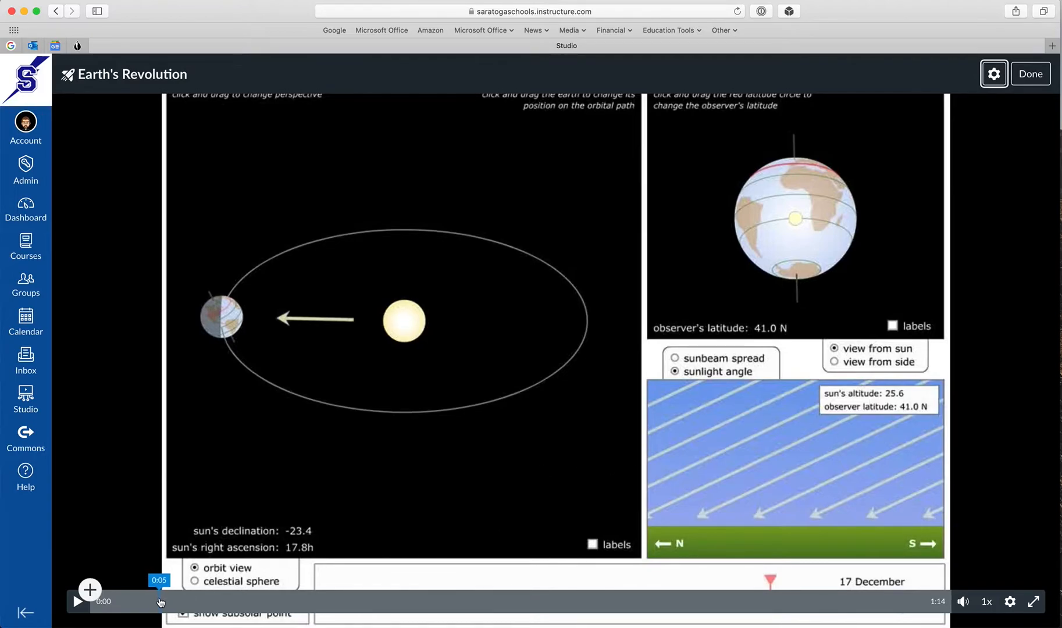
Add a multiple choice question at 0:11 with the stem "How long does it take the Earth to revolve around the Sun?"
click(164, 602)
click(429, 602)
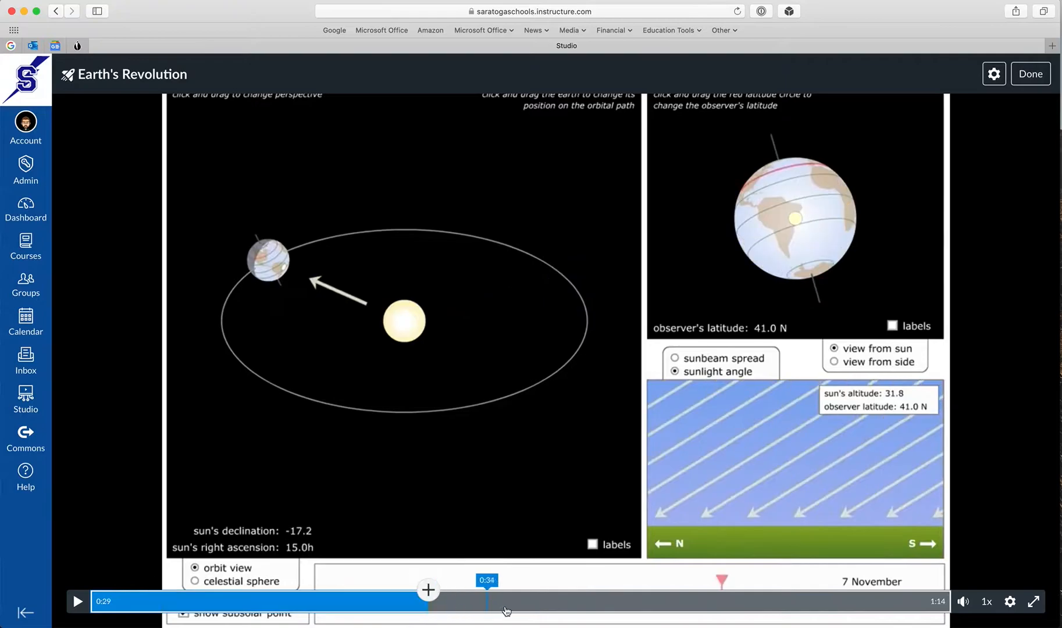
click(697, 602)
click(830, 602)
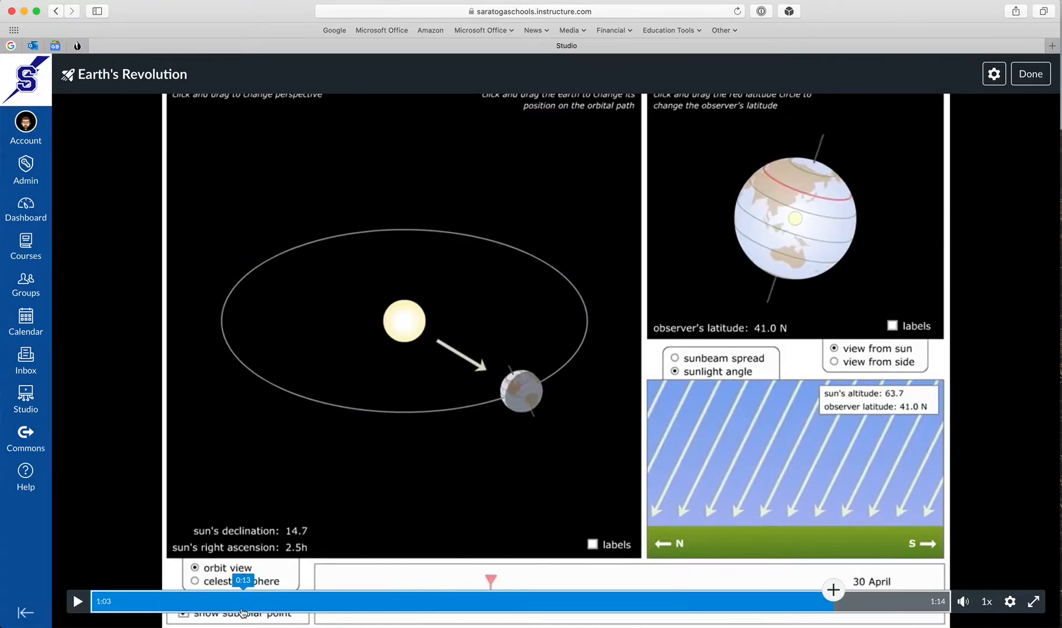
click(220, 601)
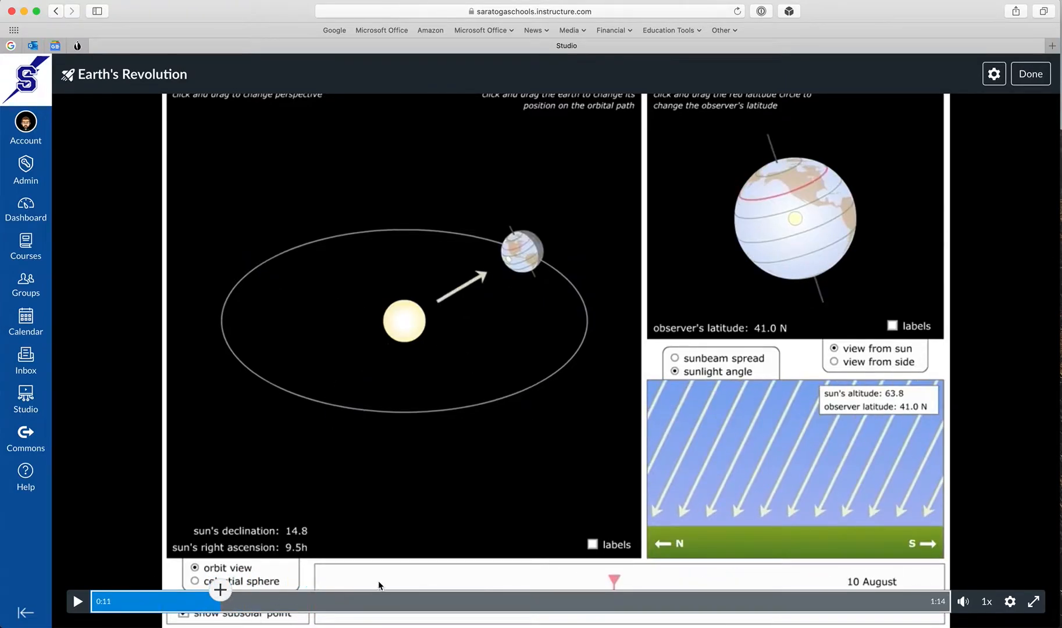
click(221, 590)
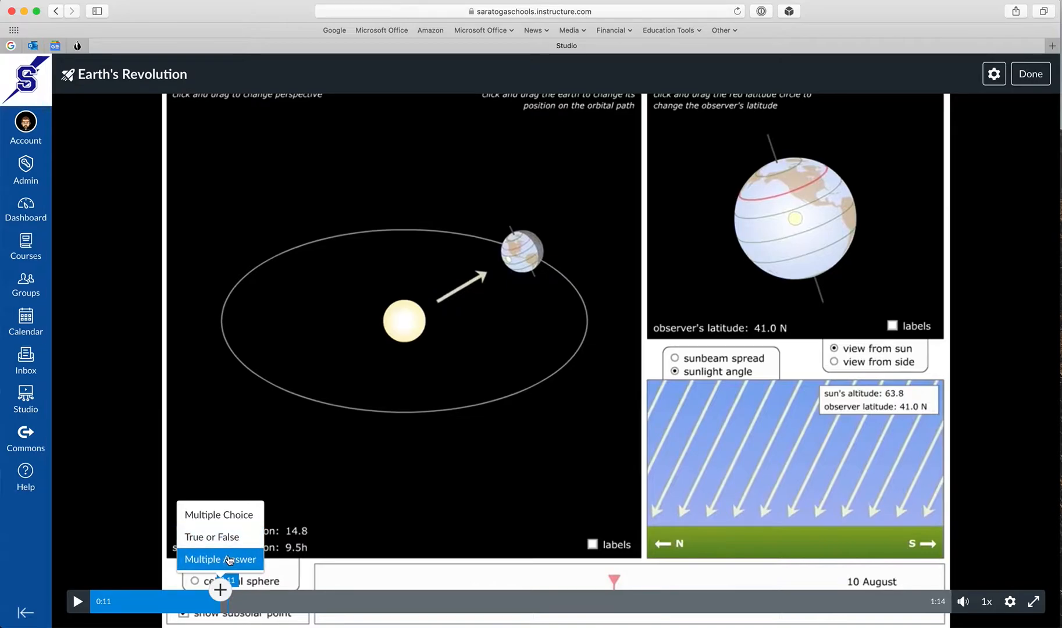
click(233, 517)
click(326, 233)
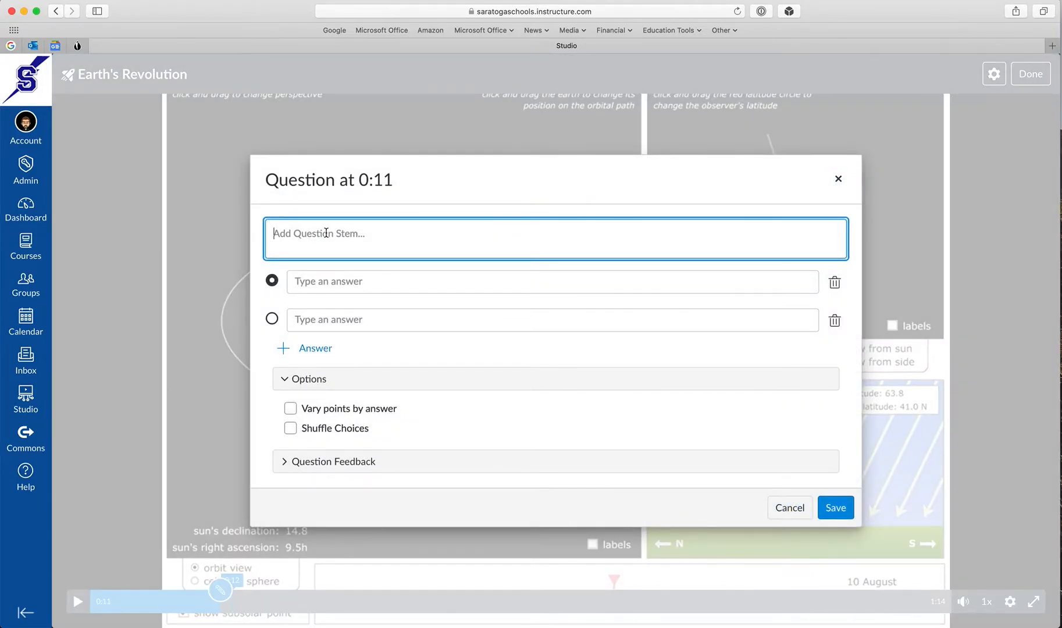
text(How long does it take the Earth to revolve around the Sun?)
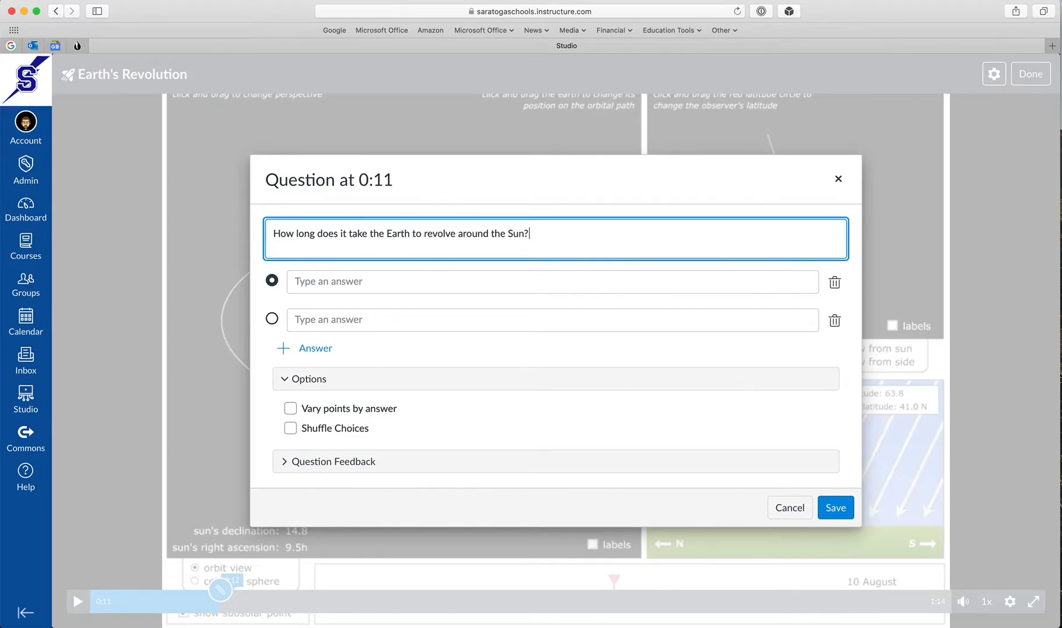
Enter the answers "365 days" and "24 hours", marking "365 days" as the correct one
click(328, 281)
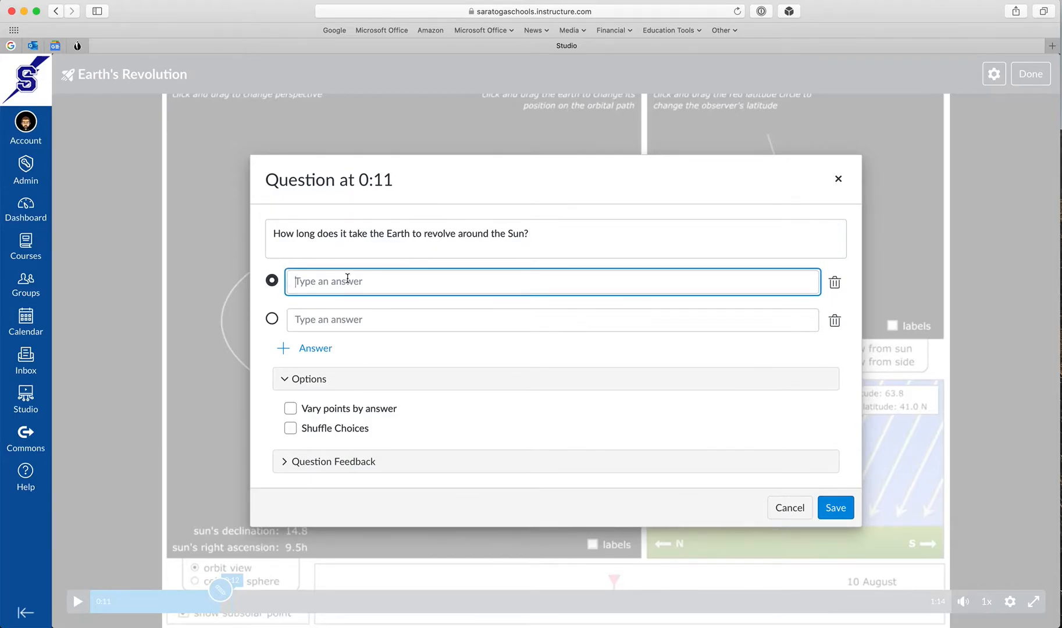
text(365 days)
click(383, 321)
text(24 hours)
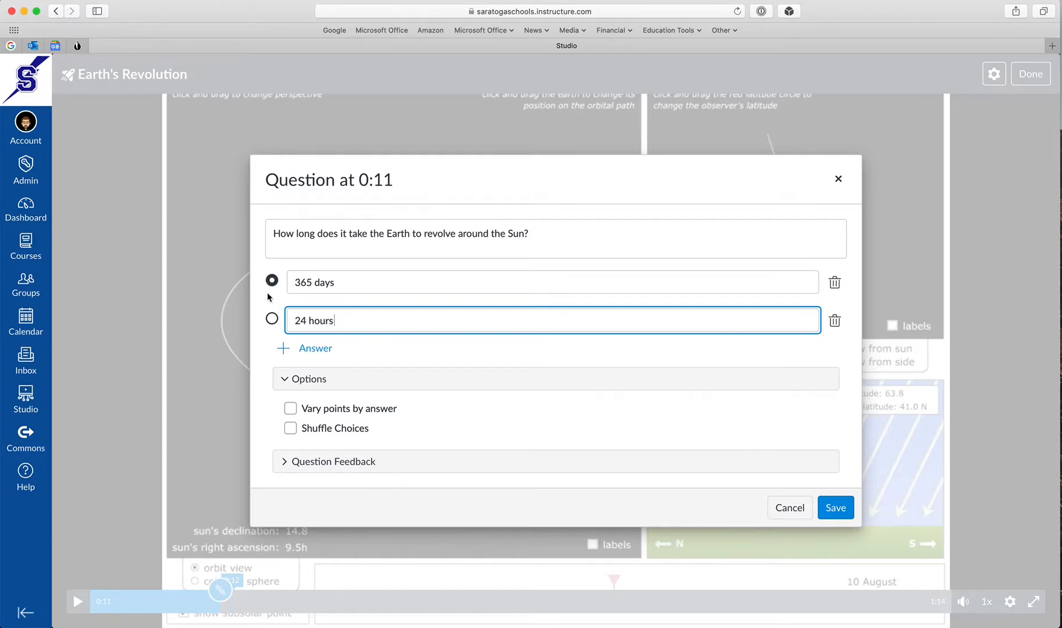
click(272, 320)
click(272, 280)
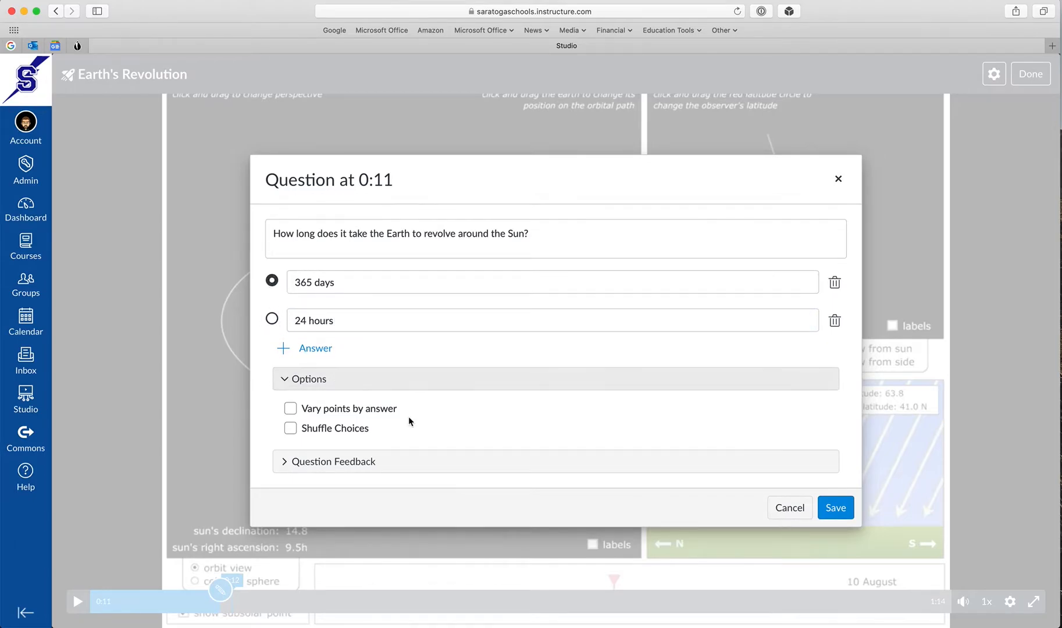
Enable Shuffle Choices, leave the question feedback fields empty and save the question
click(289, 428)
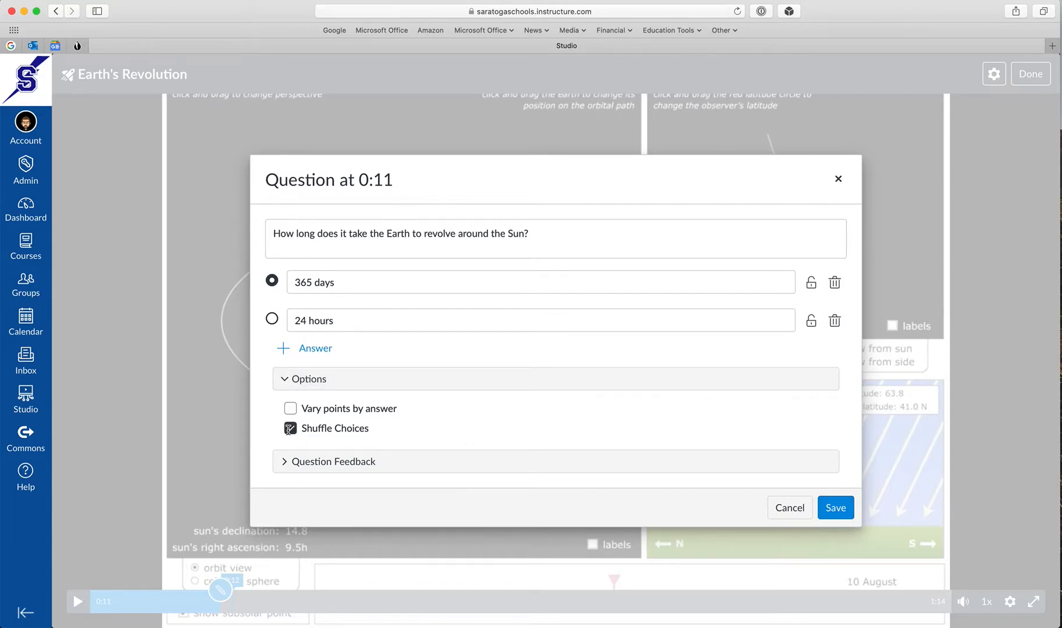
click(312, 462)
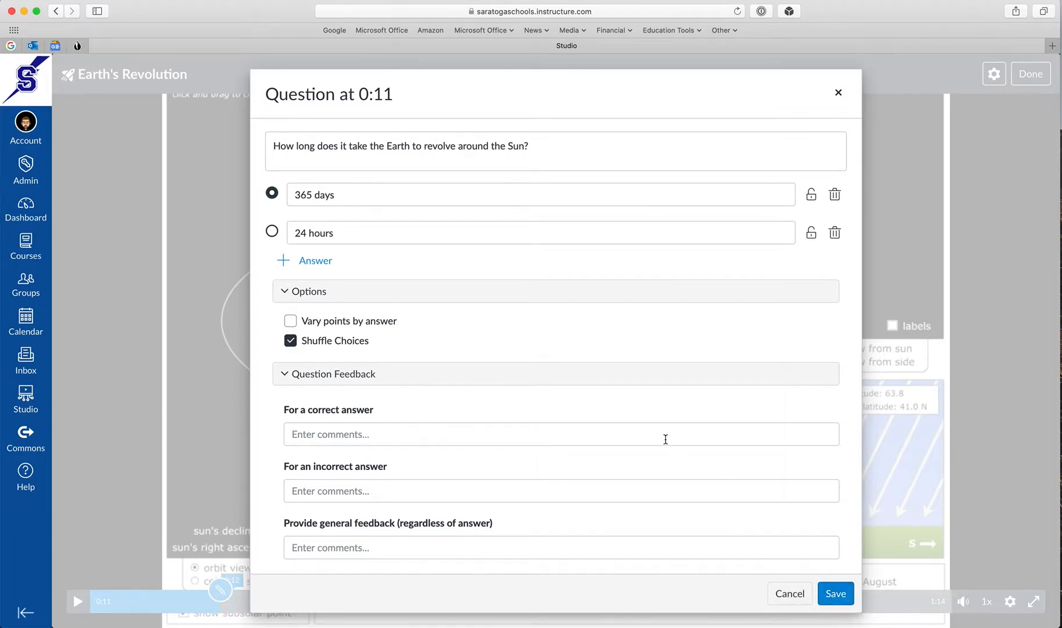
click(835, 593)
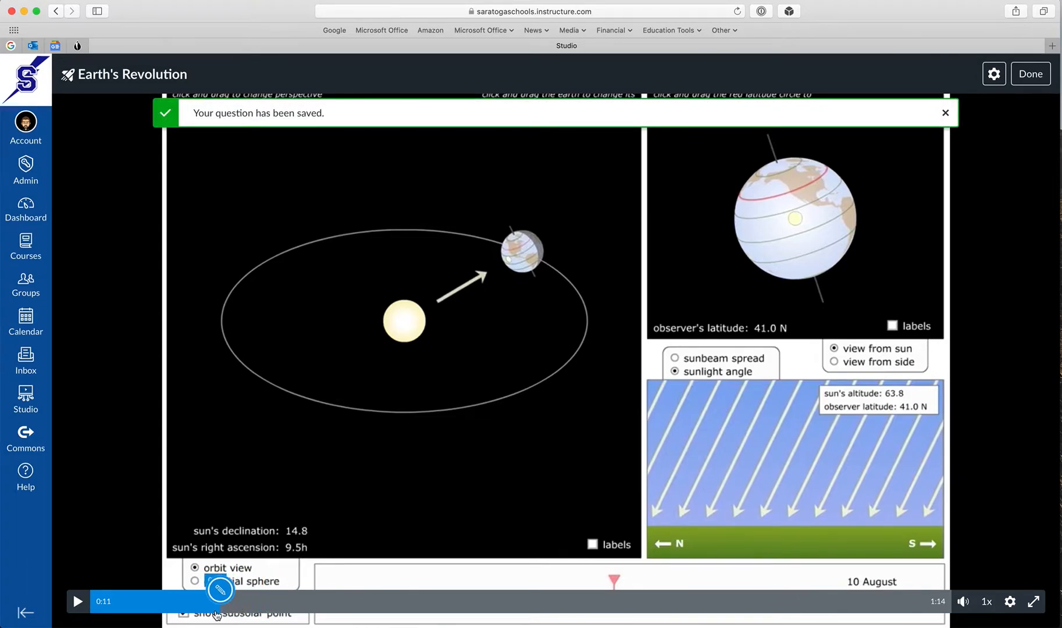
Reopen the question at 0:11 to review its editing options, discard the edit and finish the quiz
click(535, 601)
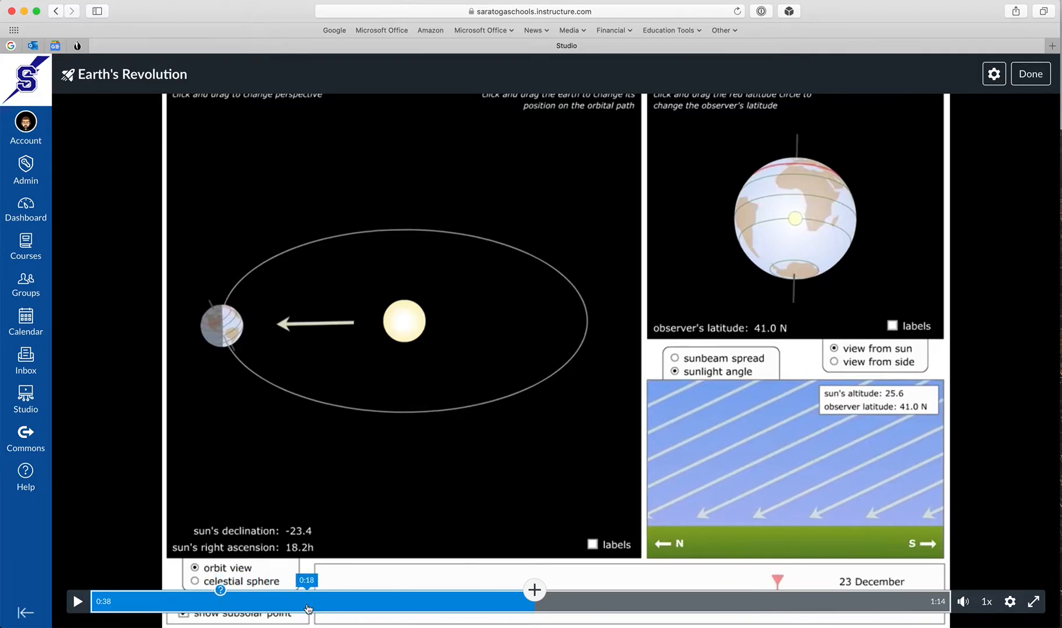
click(220, 591)
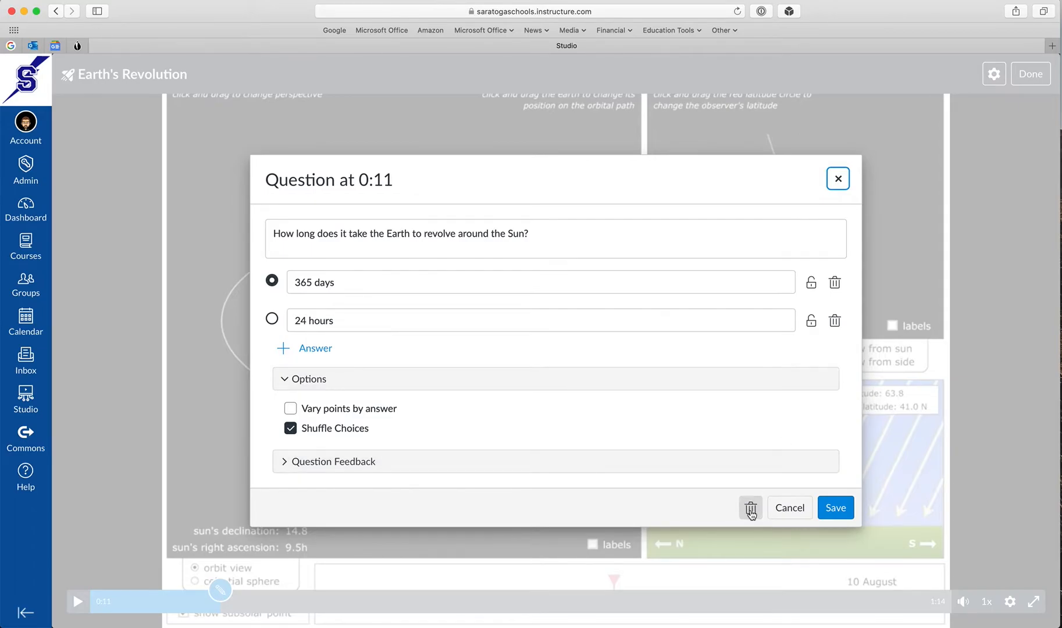
click(839, 178)
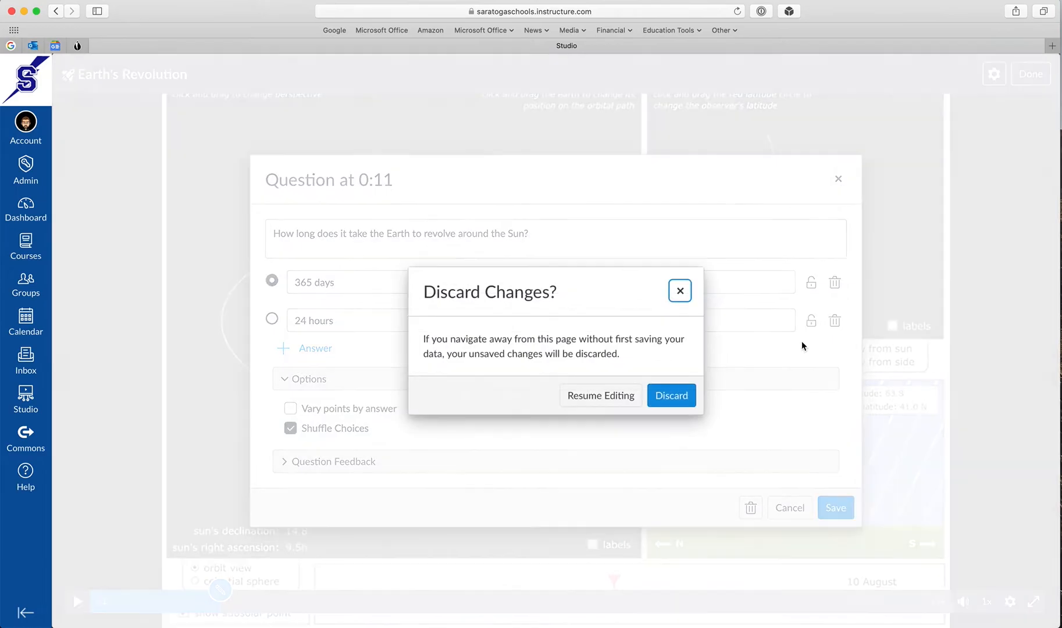
click(685, 400)
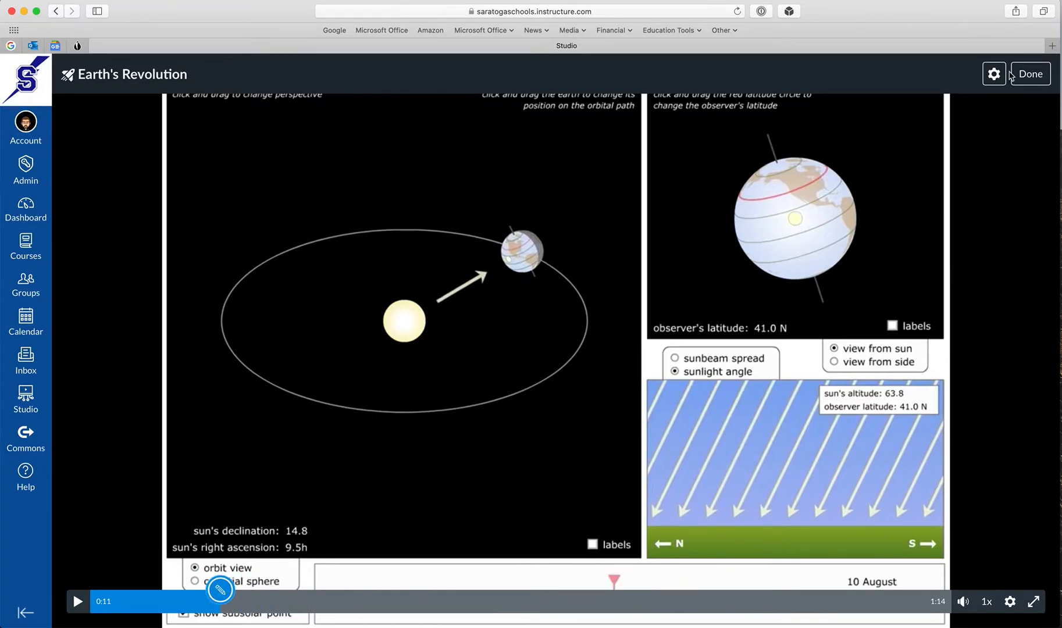
click(1031, 74)
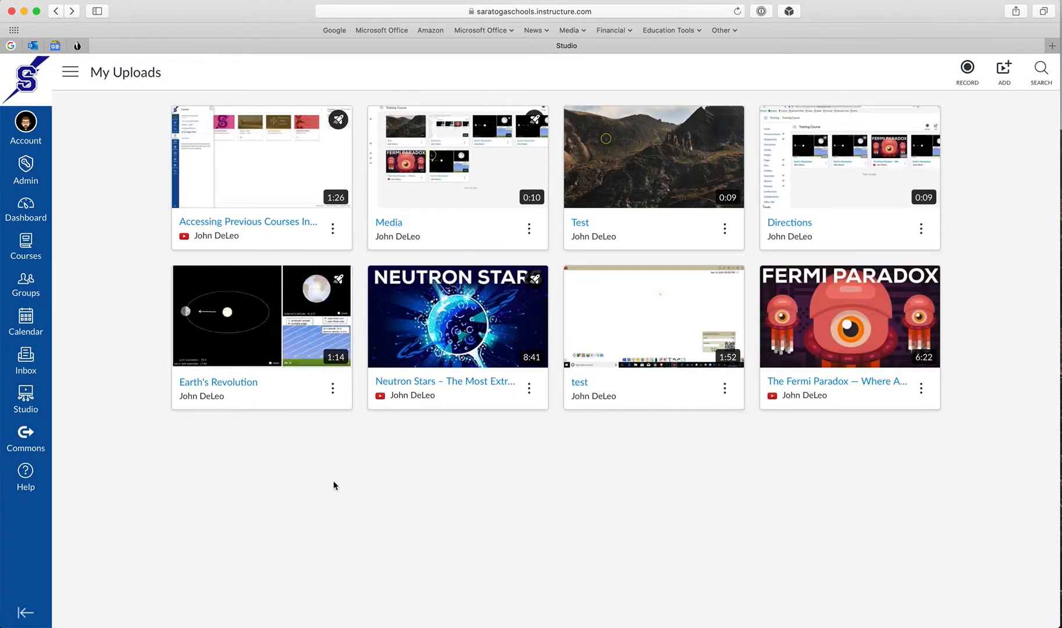
View the options available for the Earth's Revolution media in My Uploads, leaving them unused
click(332, 388)
mouse_move(309, 300)
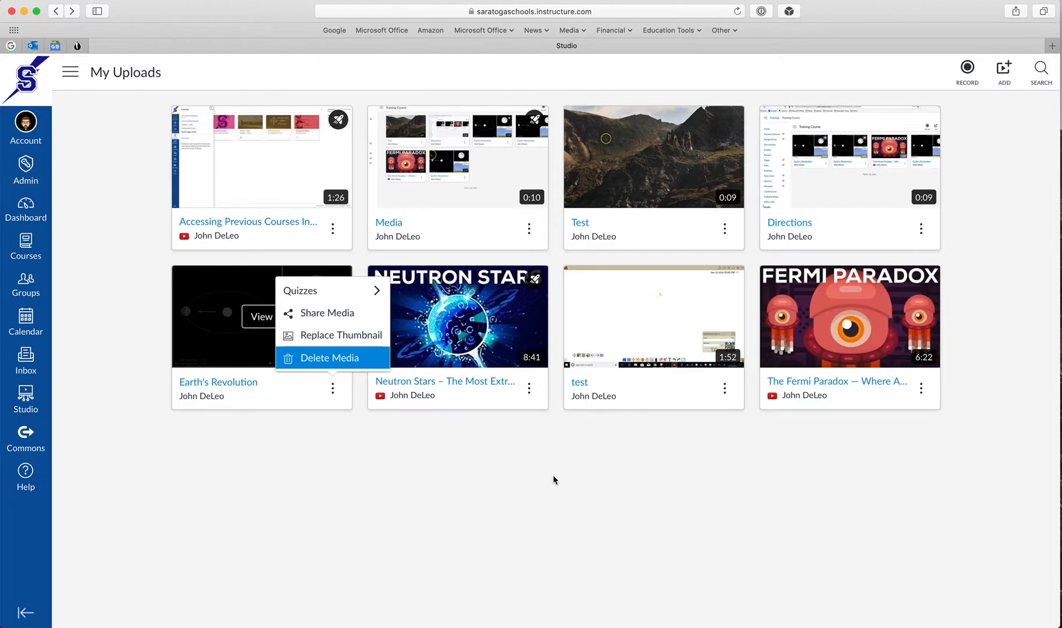
click(537, 484)
Start a new announcement in the Training Course with the title "Earth's Revolution"
click(24, 215)
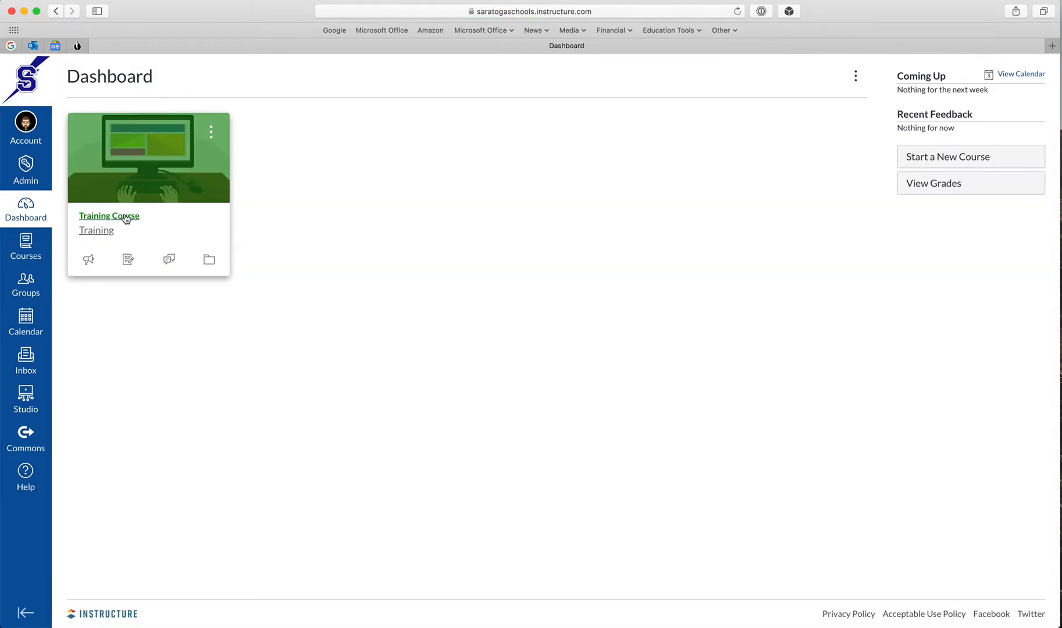
click(125, 217)
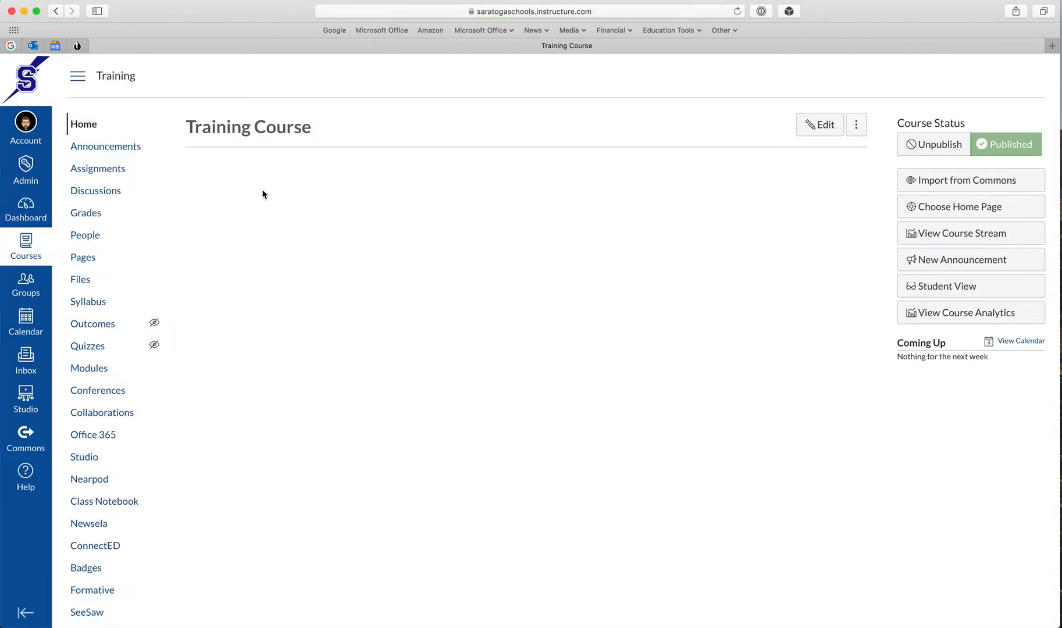
click(122, 151)
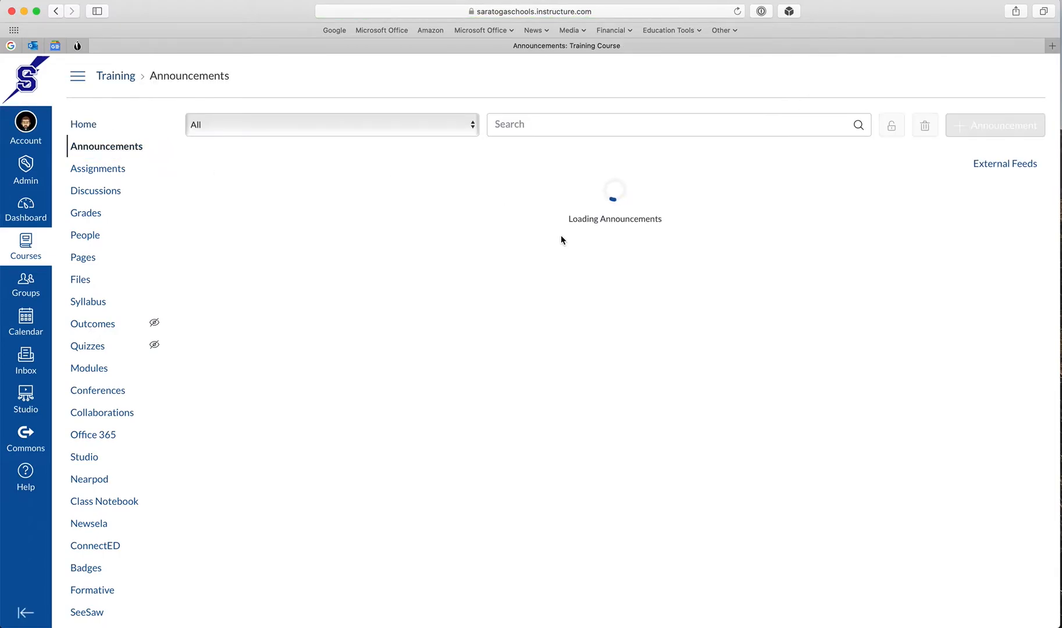
click(982, 126)
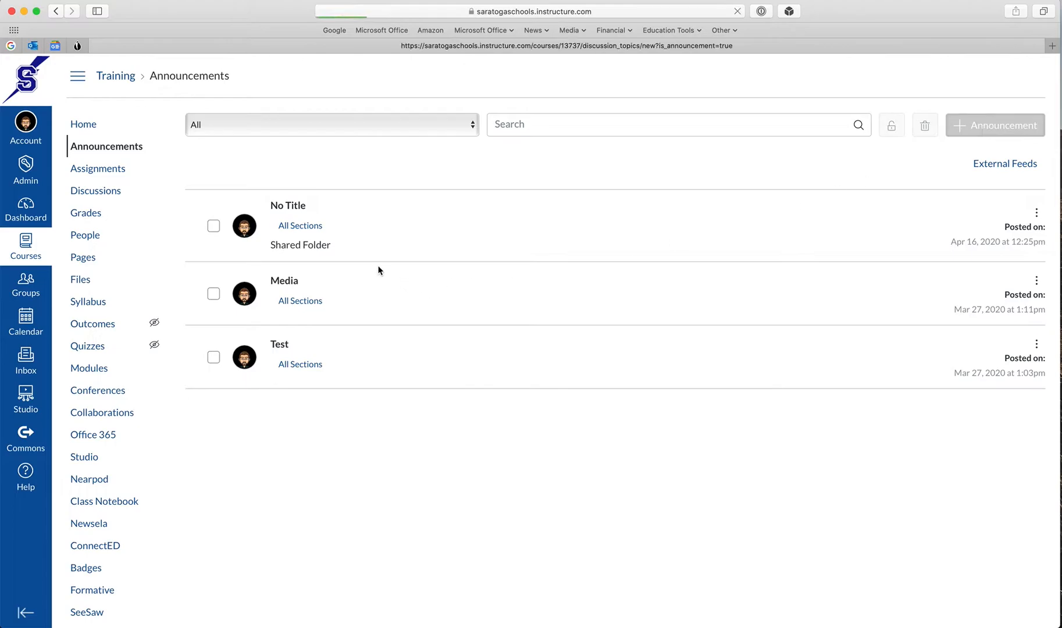
text(E)
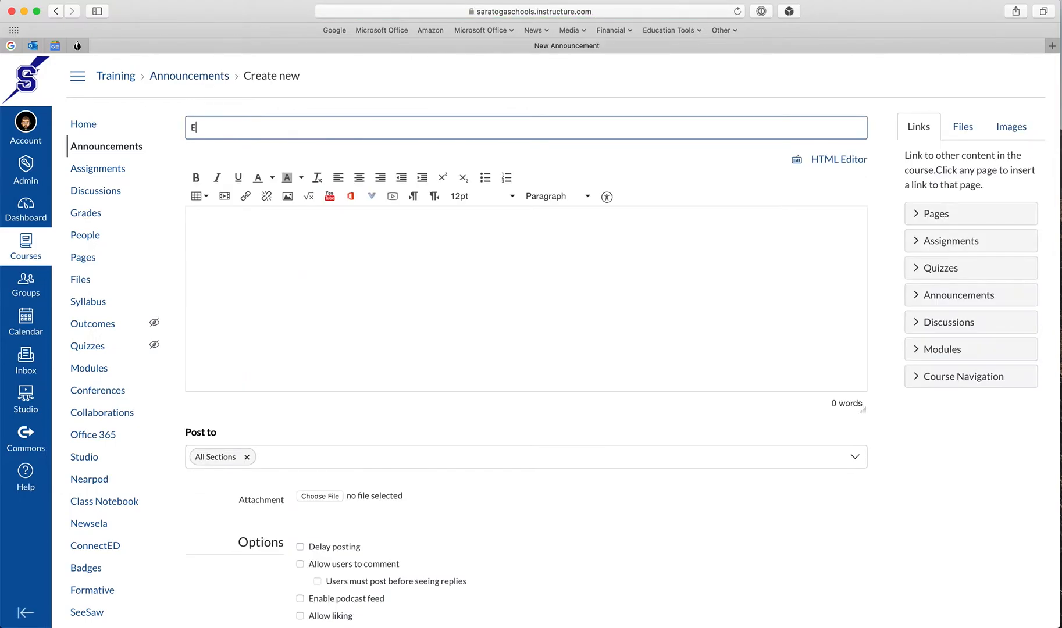
text(arth's Revolution)
Choose the Earth's Revolution video from Arc as external media for the announcement body
click(255, 233)
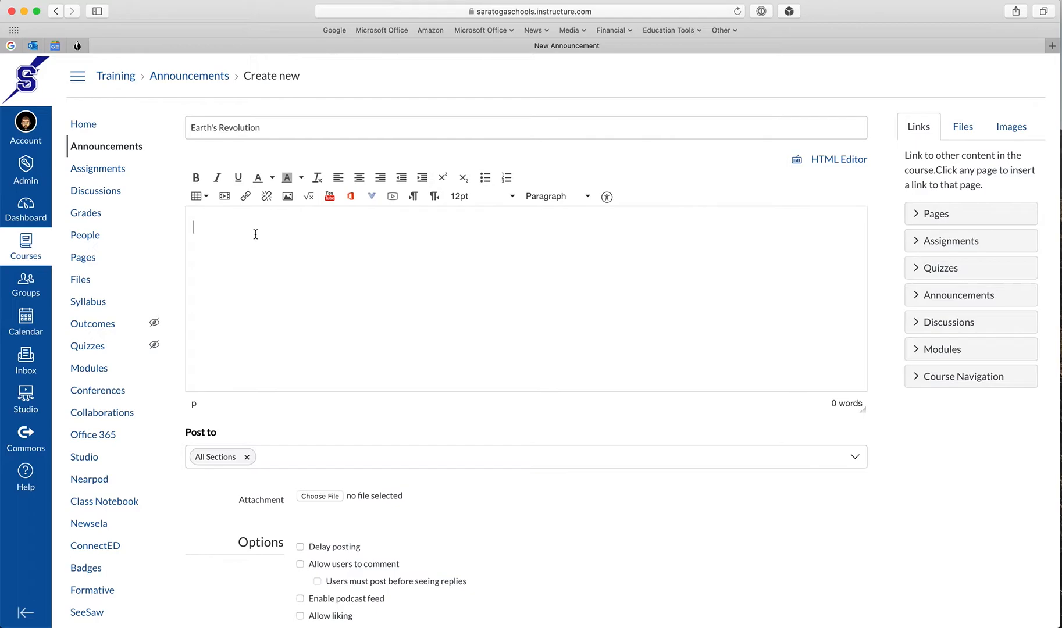
click(258, 225)
click(373, 198)
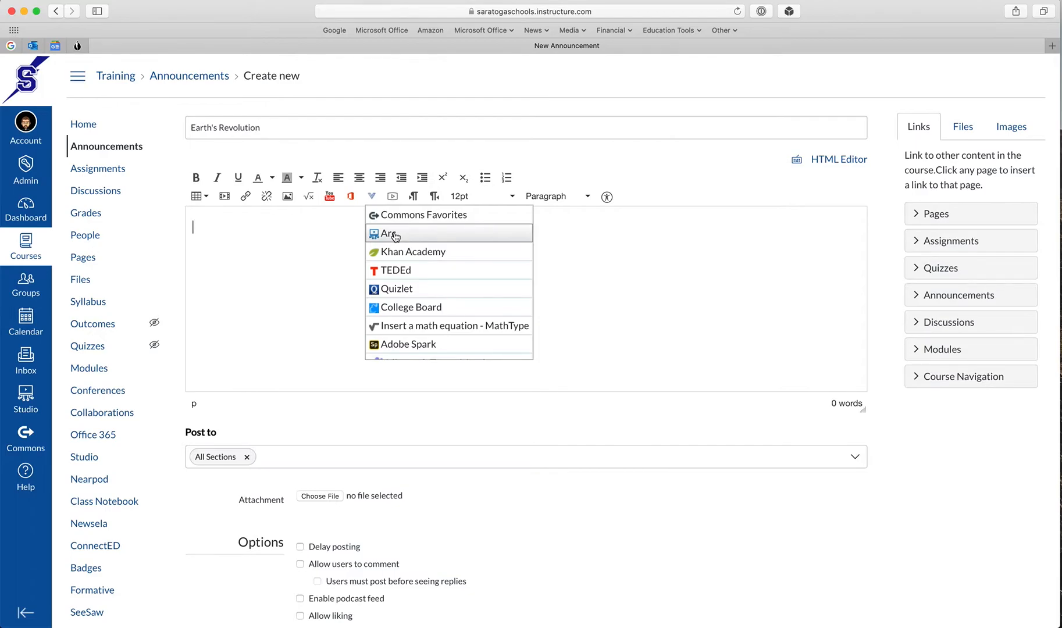
click(395, 235)
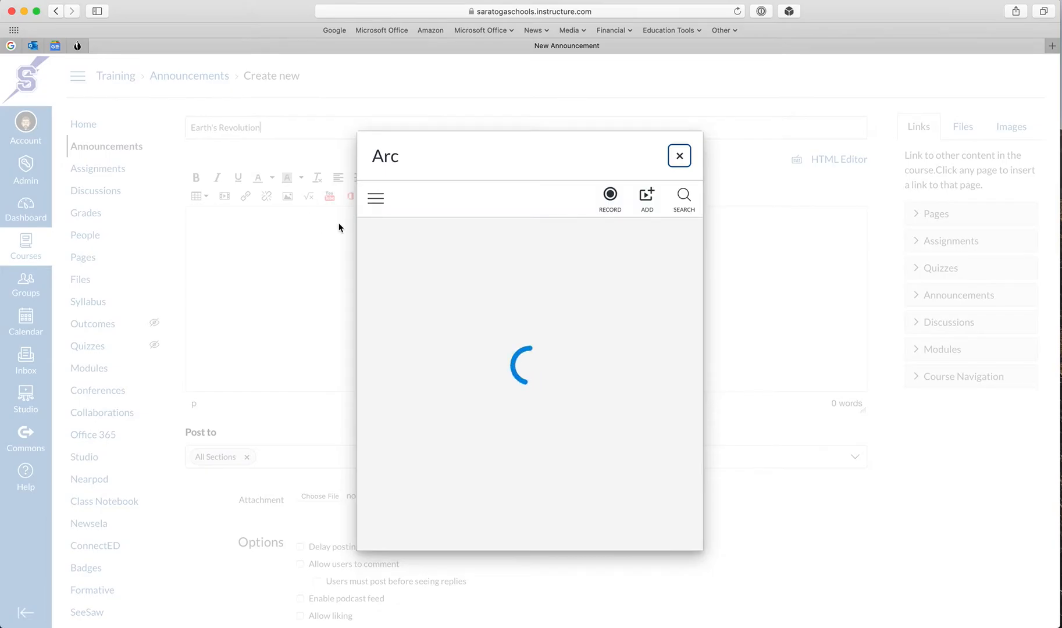
mouse_move(557, 340)
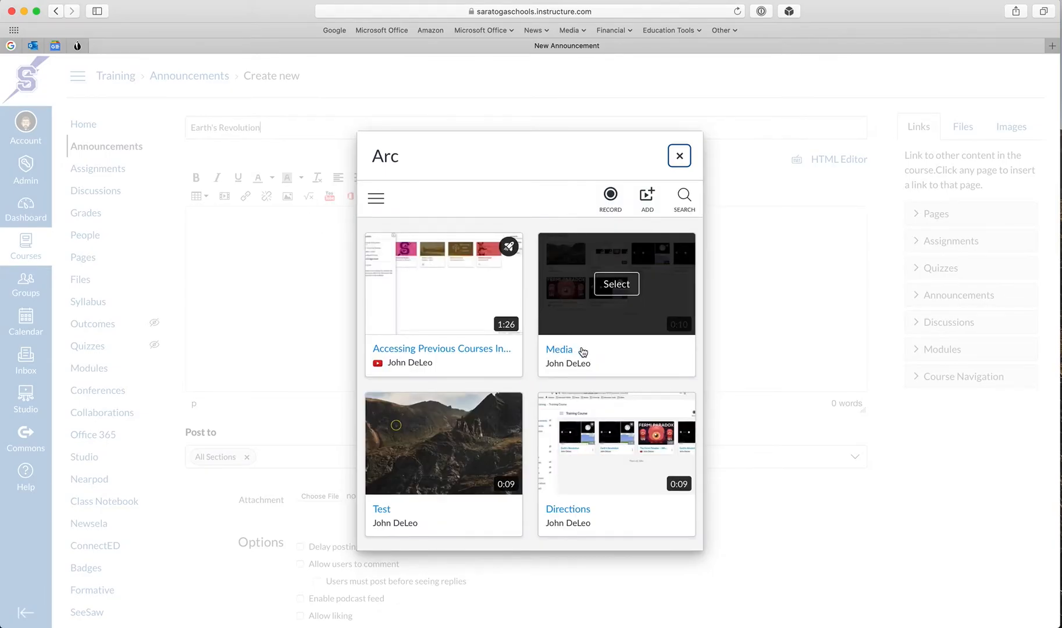
scroll(599, 355, down, 6)
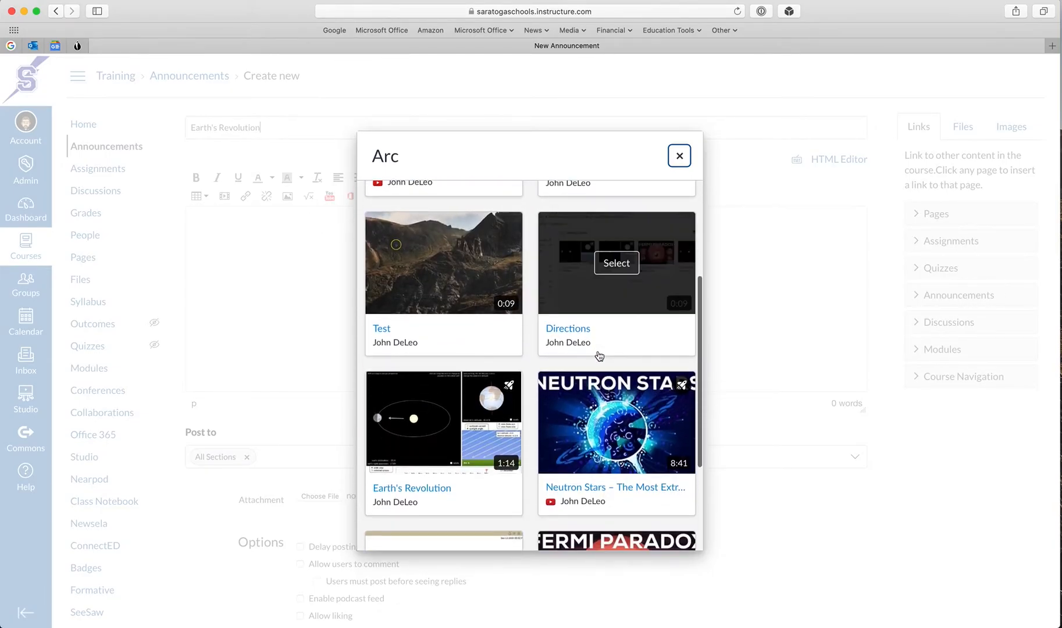
mouse_move(445, 266)
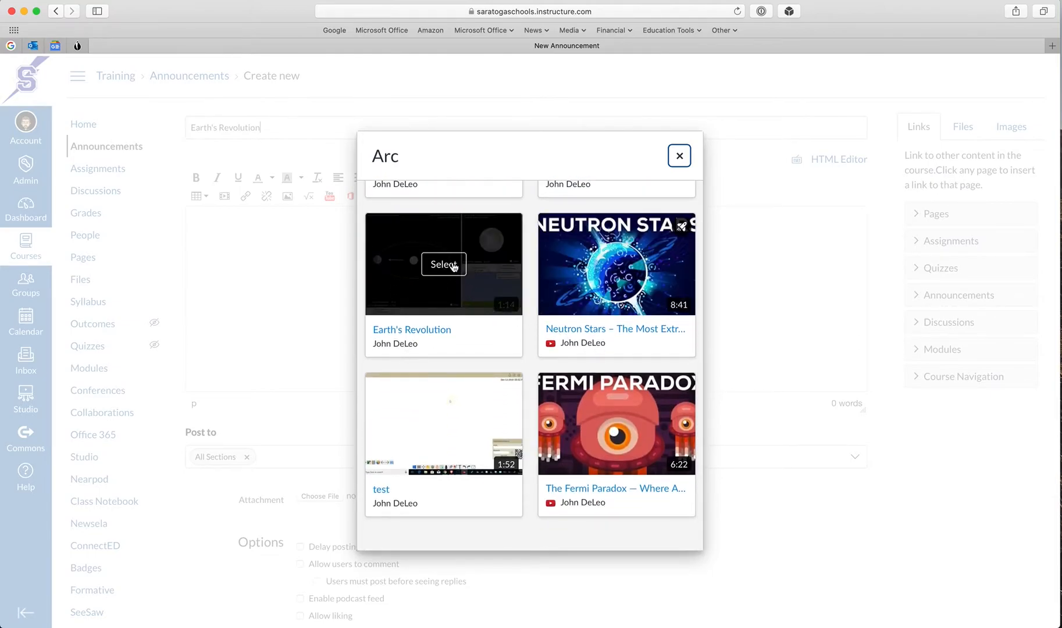
click(446, 267)
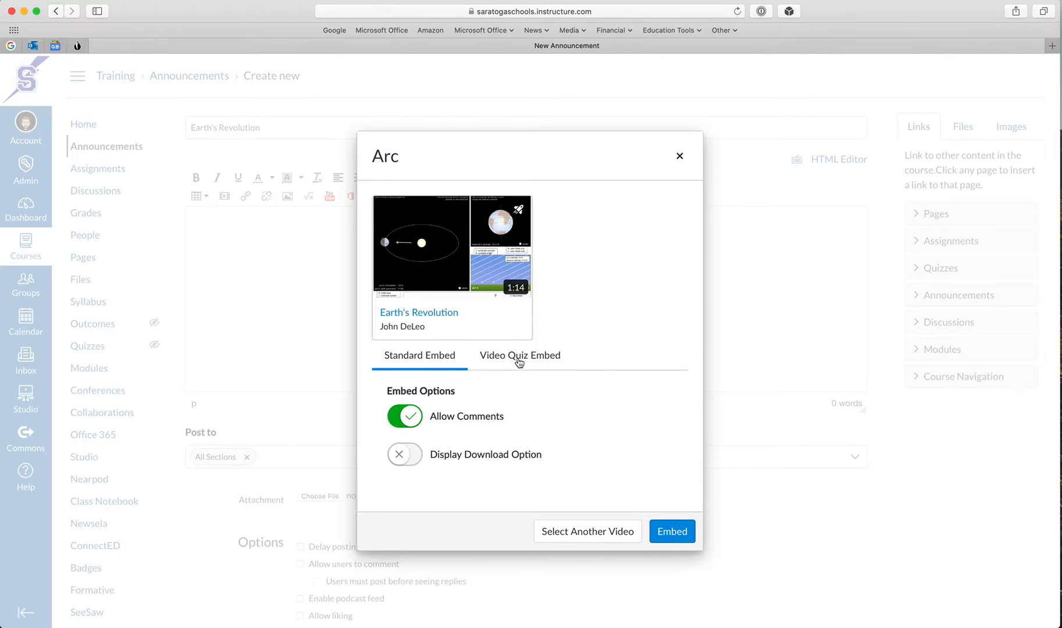
Embed the video as a Video Quiz Embed, using the "Earth's Revolution" quiz
click(522, 360)
click(485, 398)
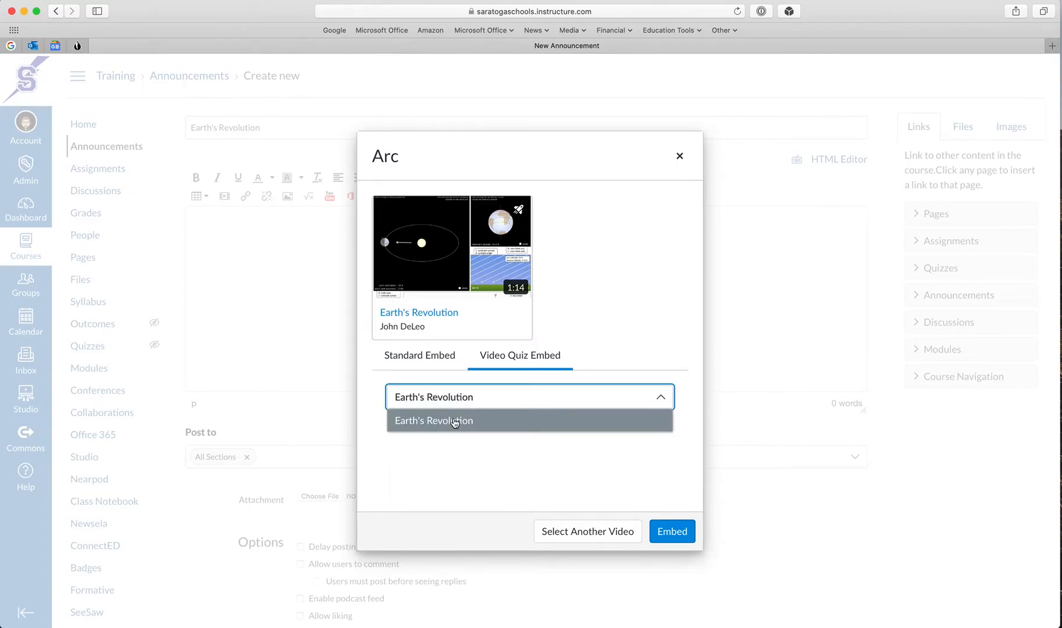
click(439, 421)
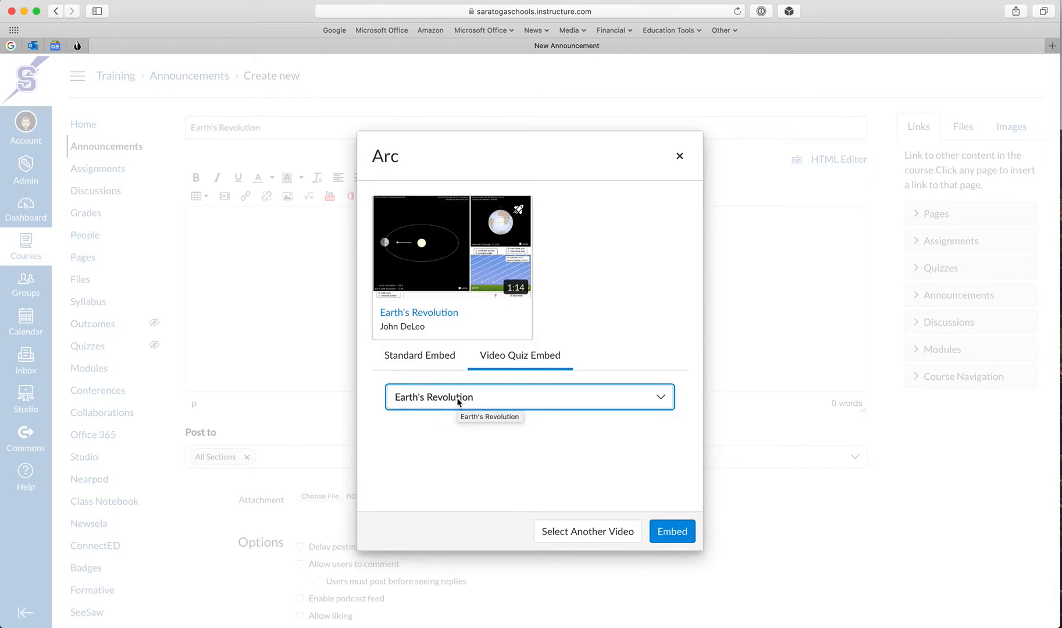
click(667, 531)
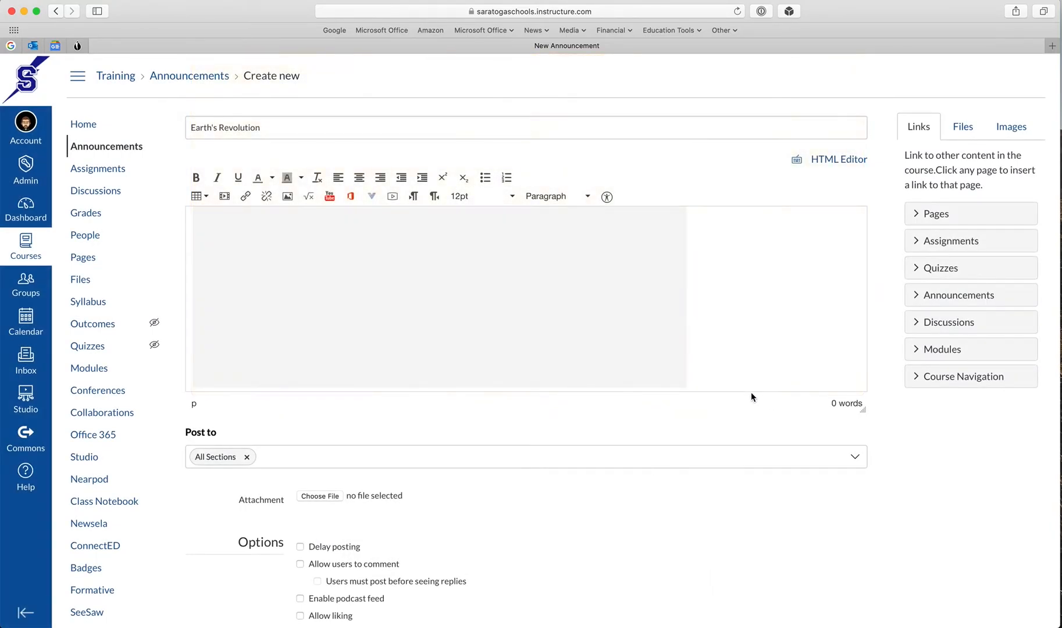
Enlarge the announcement's editing area to review the embedded quiz, and save the announcement for All Sections
drag(864, 411, 870, 625)
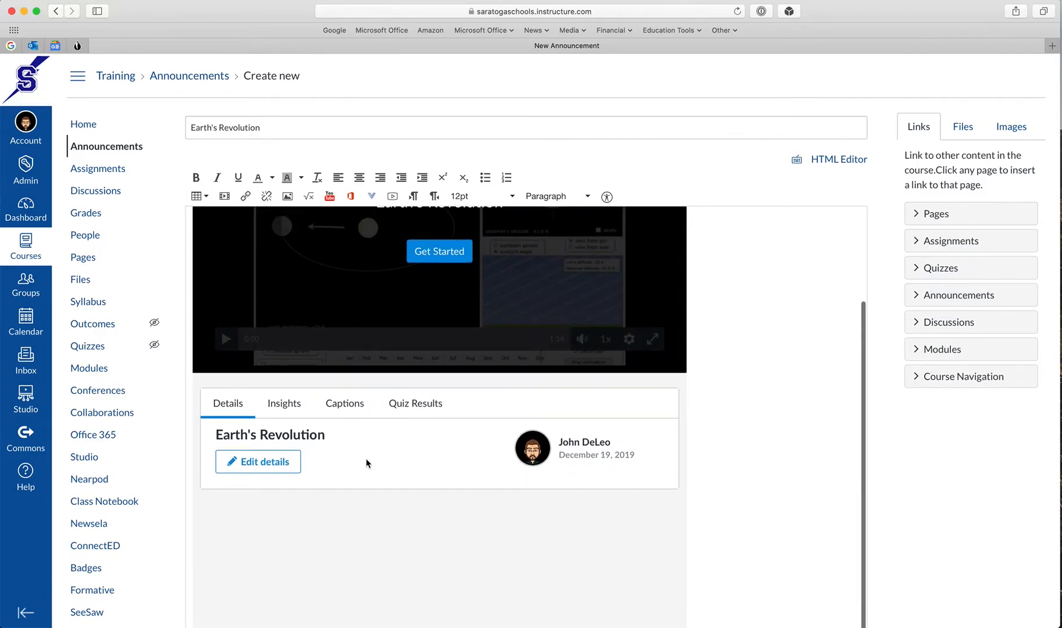
scroll(734, 376, up, 3)
scroll(311, 270, down, 3)
scroll(196, 229, up, 3)
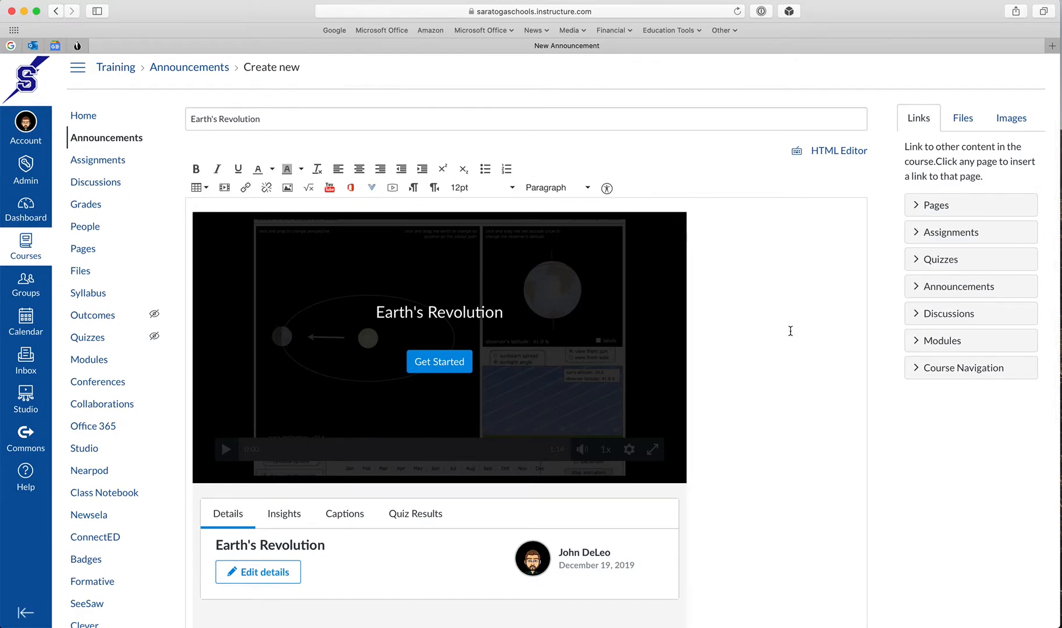
scroll(791, 331, down, 10)
scroll(923, 441, down, 2)
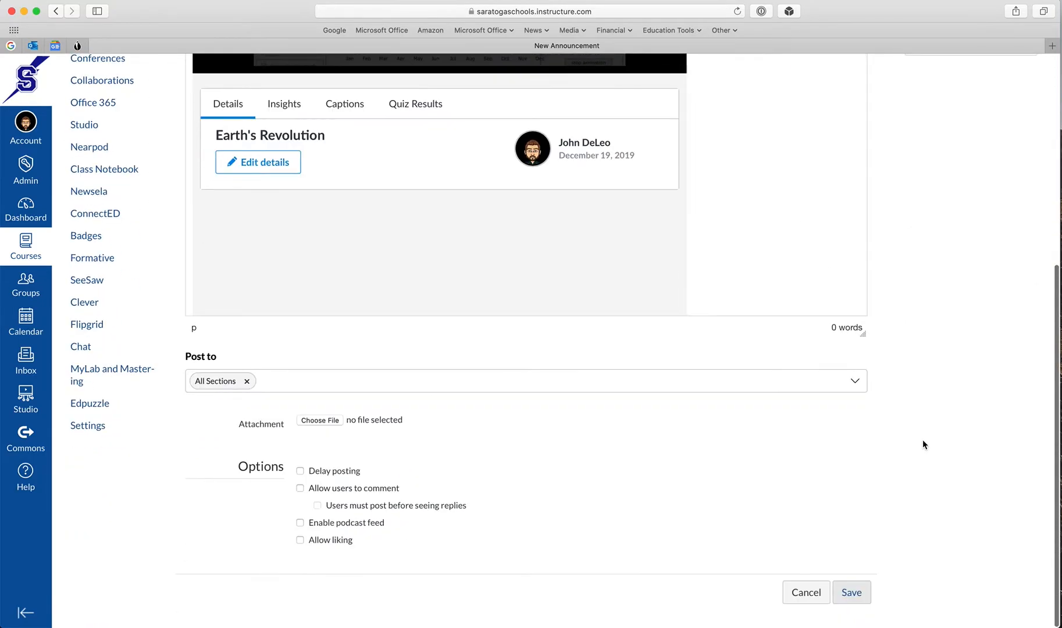
click(852, 592)
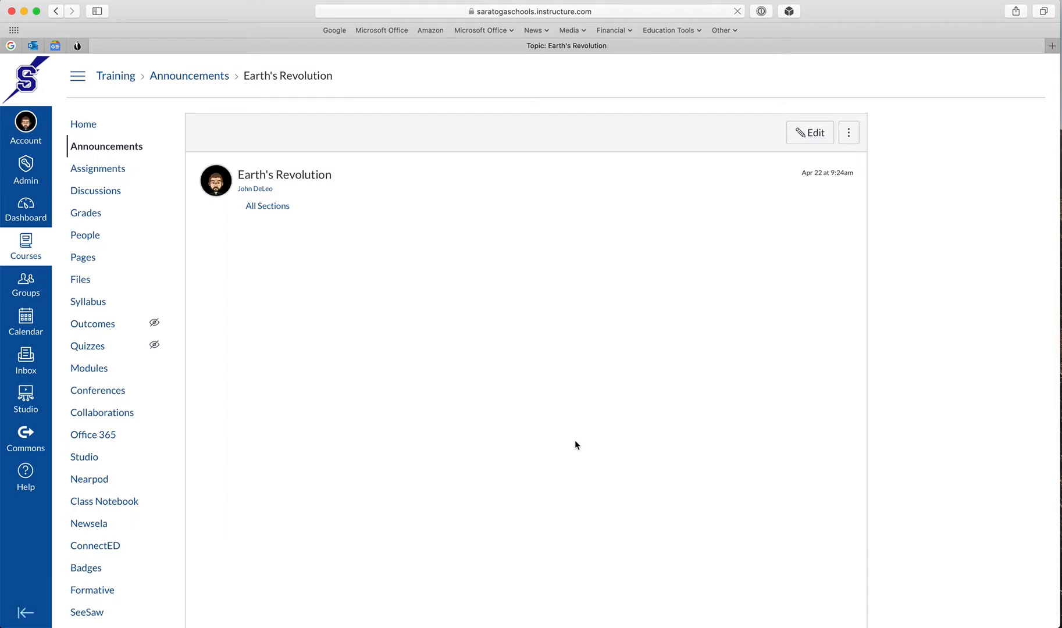
Examine the Quiz Results of the embedded quiz and the available report types, Item Analysis and Student Results
scroll(751, 436, down, 2)
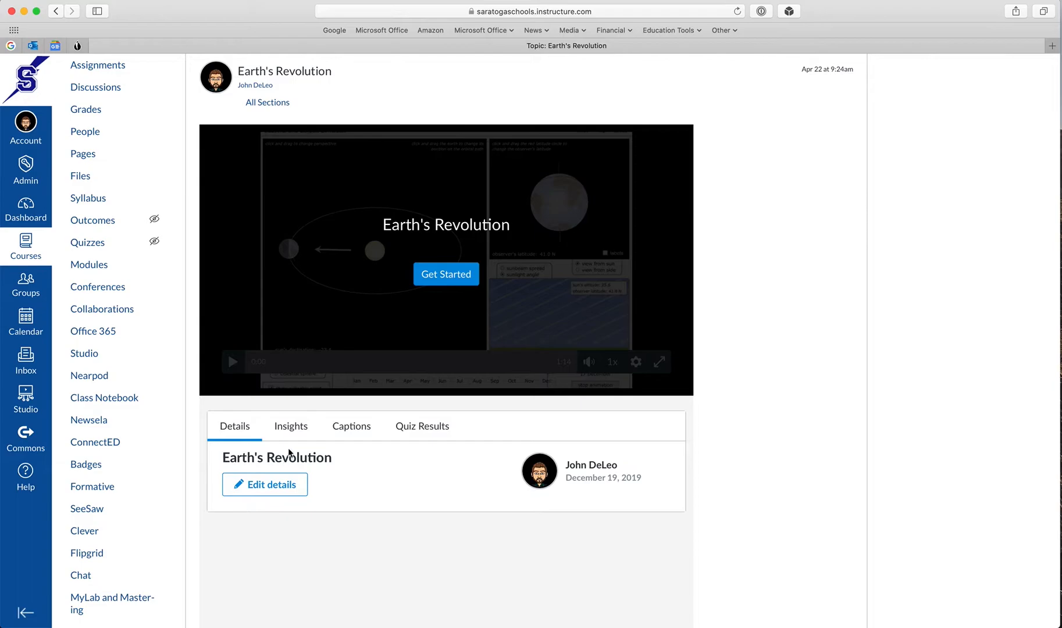
click(428, 429)
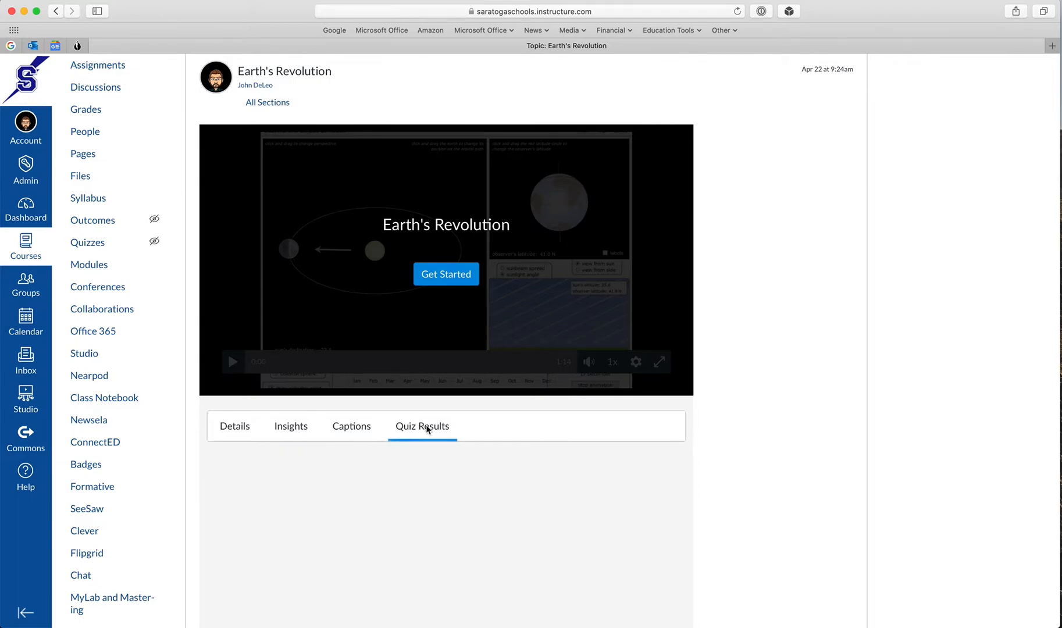
scroll(466, 447, down, 3)
click(308, 357)
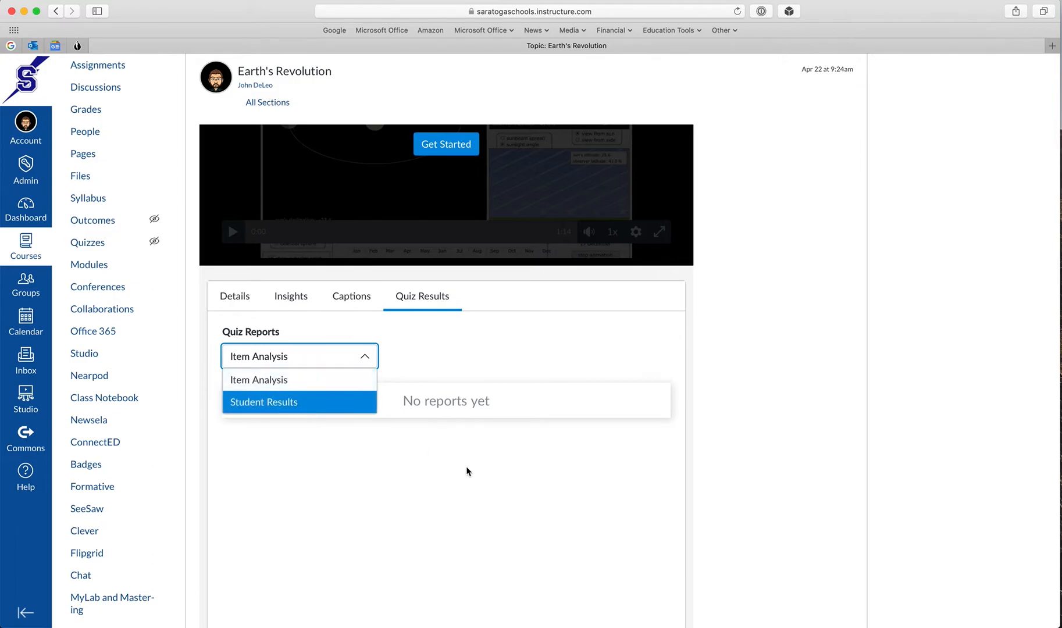
click(523, 480)
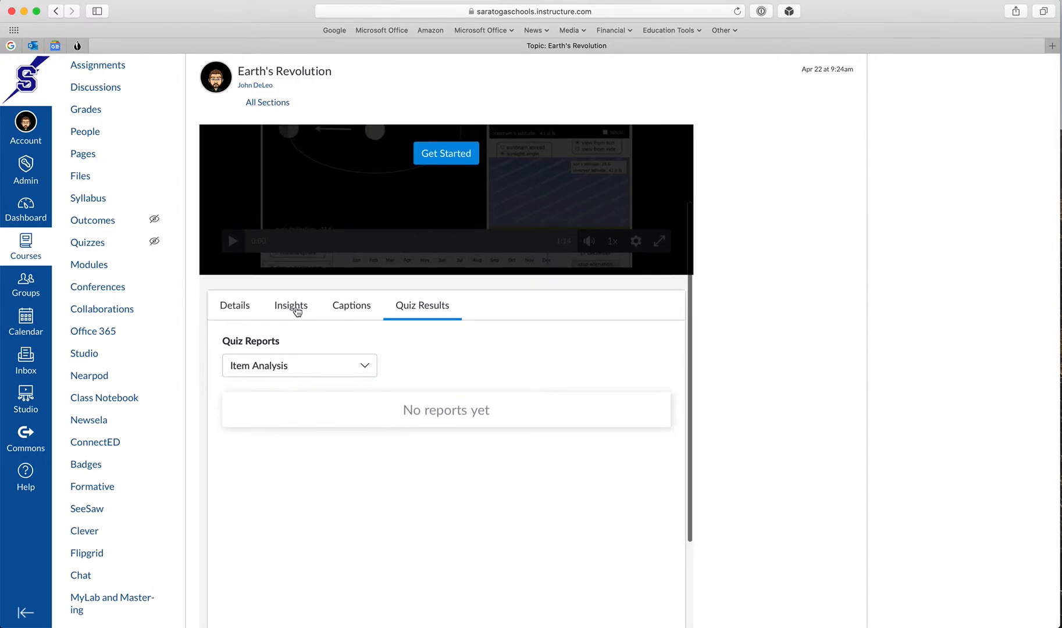
Examine the viewer Insights of the embedded Earth's Revolution quiz in the announcement
click(294, 303)
scroll(372, 449, down, 5)
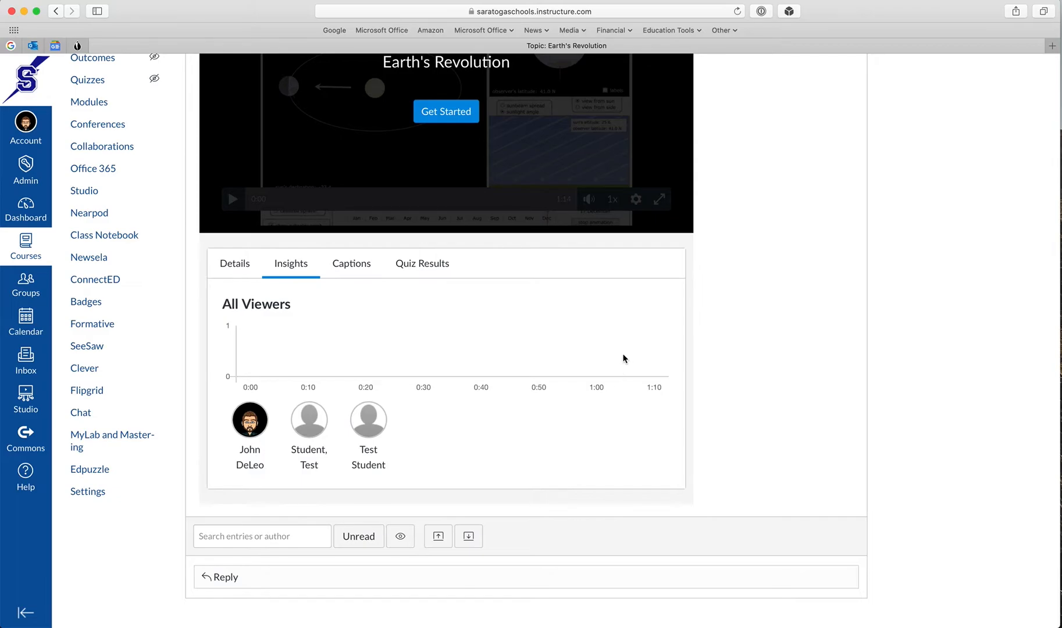
scroll(789, 414, up, 5)
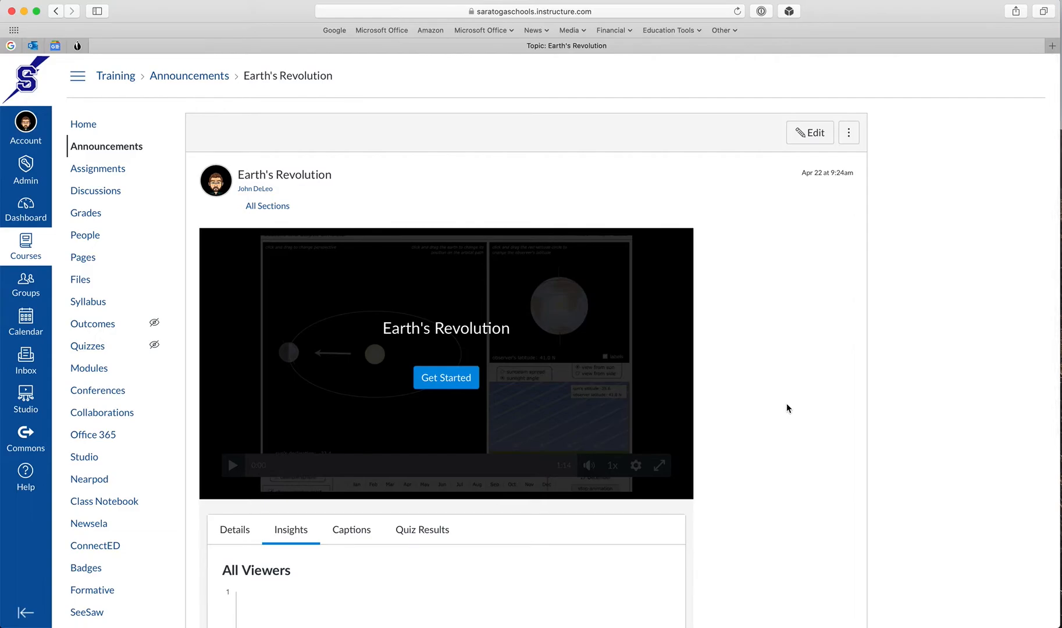
Start a new assignment in the Training Course and name it "Earth's Revolution"
scroll(756, 415, down, 2)
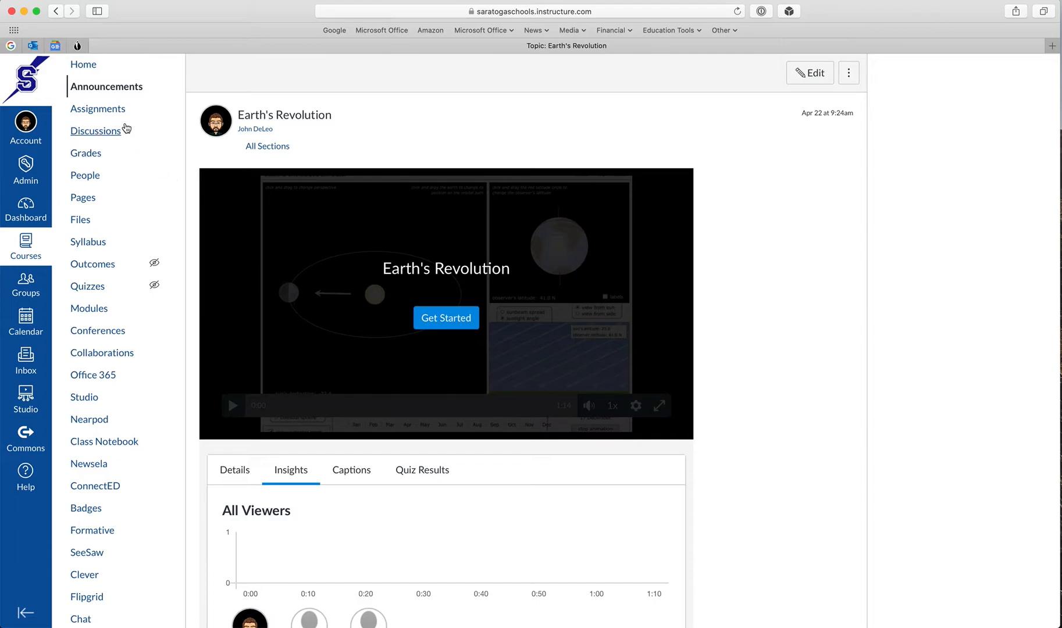
click(108, 115)
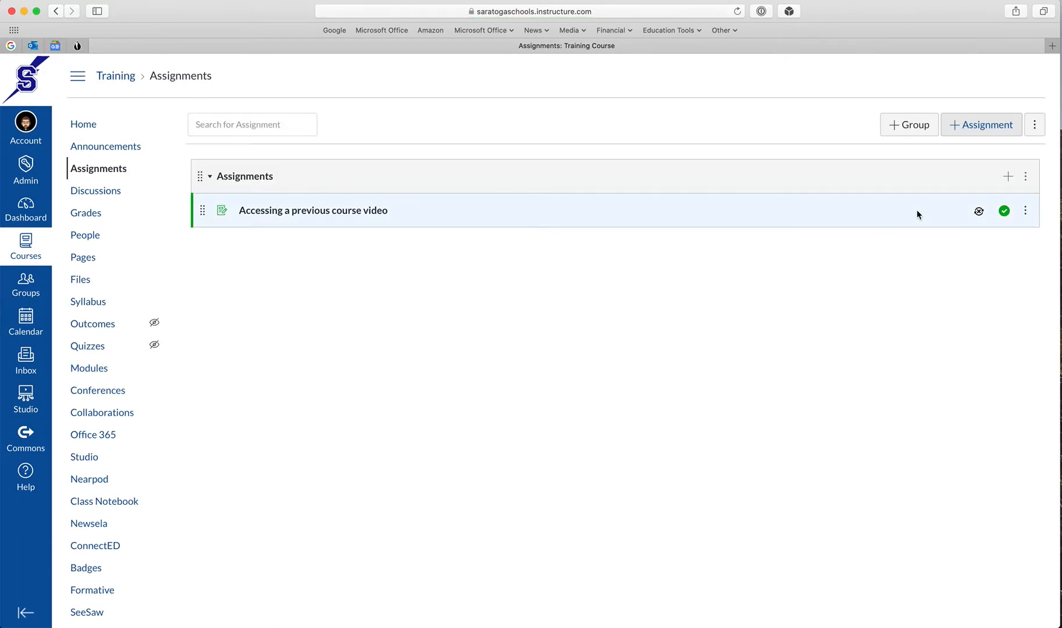
click(985, 129)
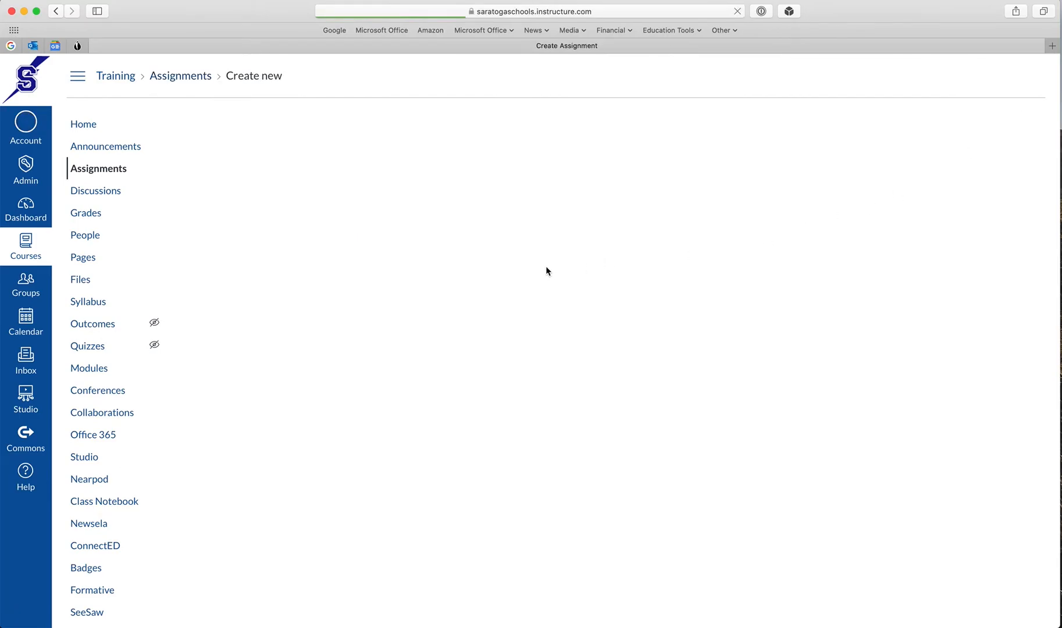
text(Earth's Revolution)
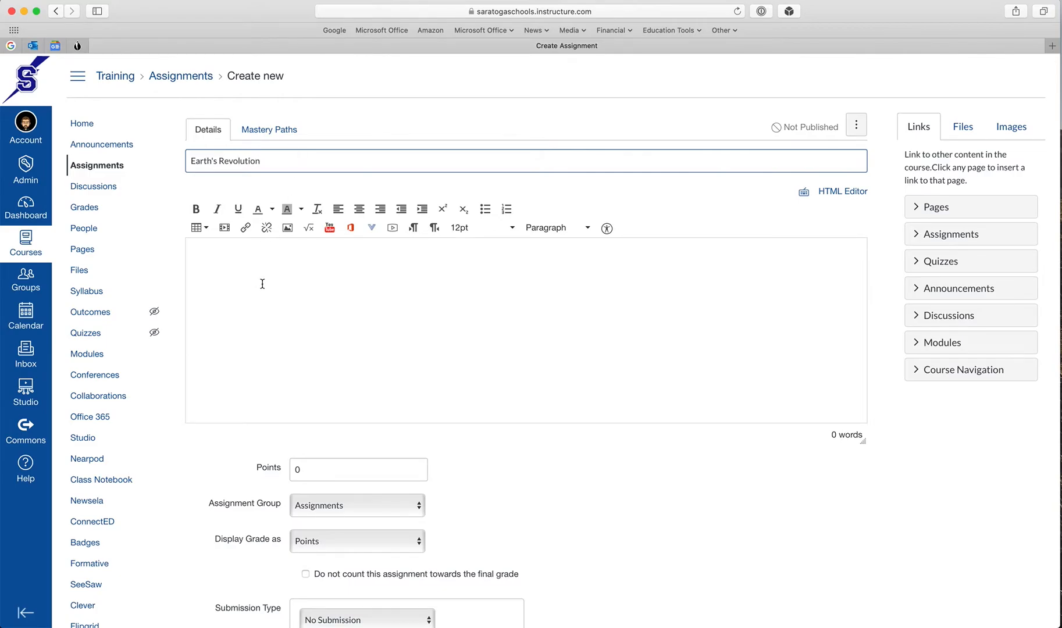
click(261, 270)
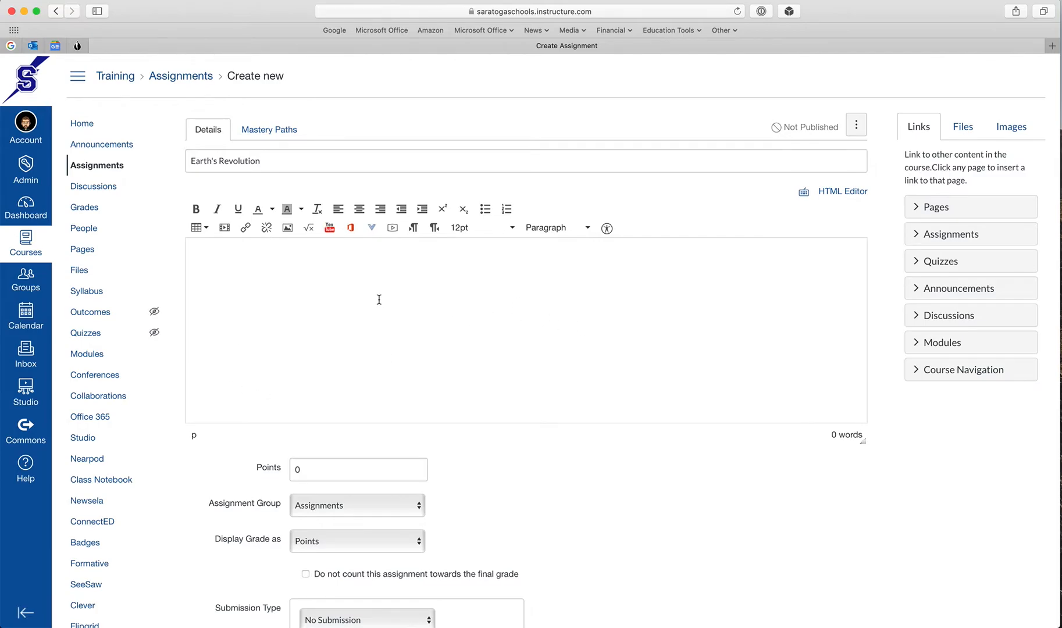
click(371, 229)
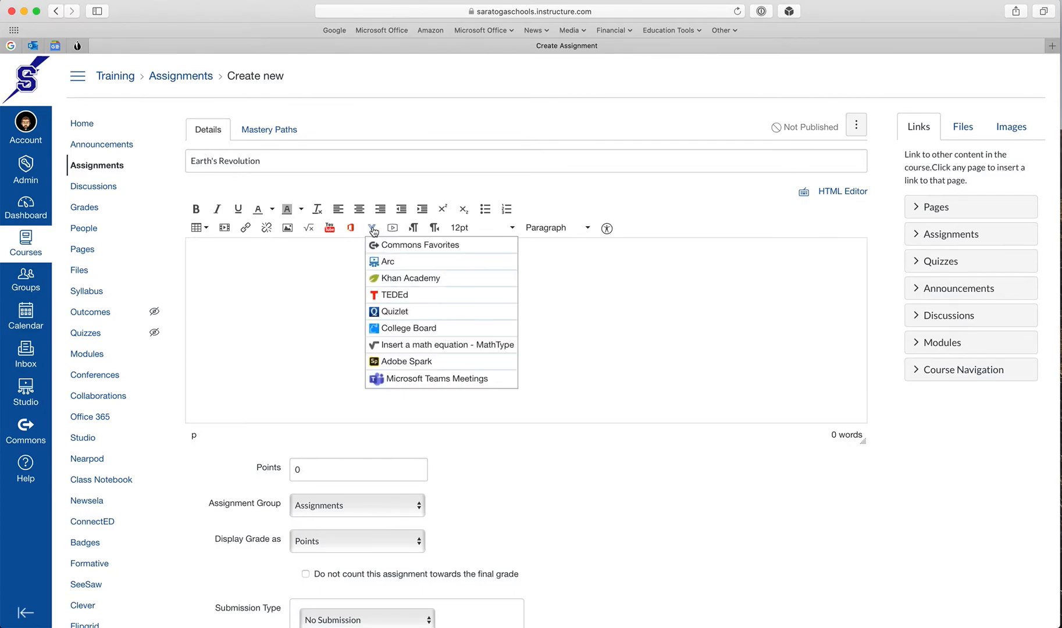
click(228, 279)
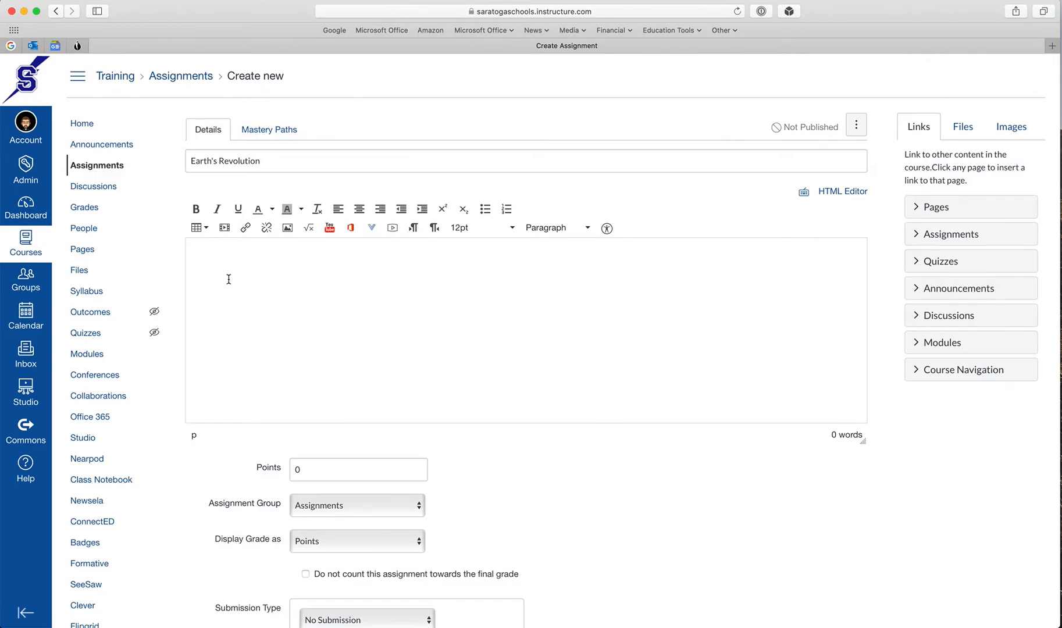
Set the Earth's Revolution assignment's submission type to External Tool
scroll(329, 312, down, 10)
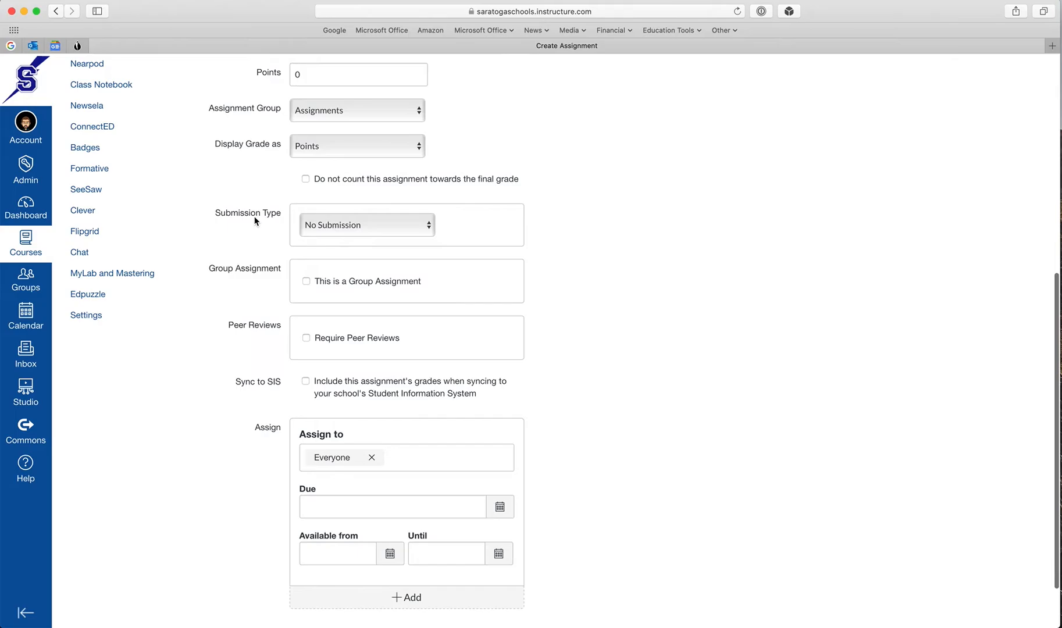
click(356, 224)
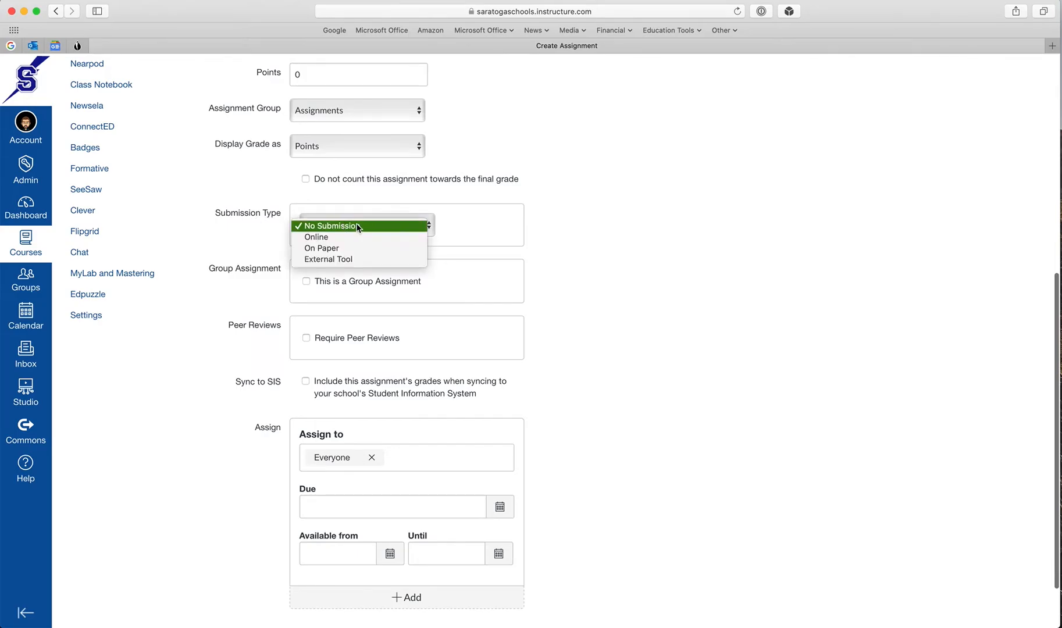
click(340, 260)
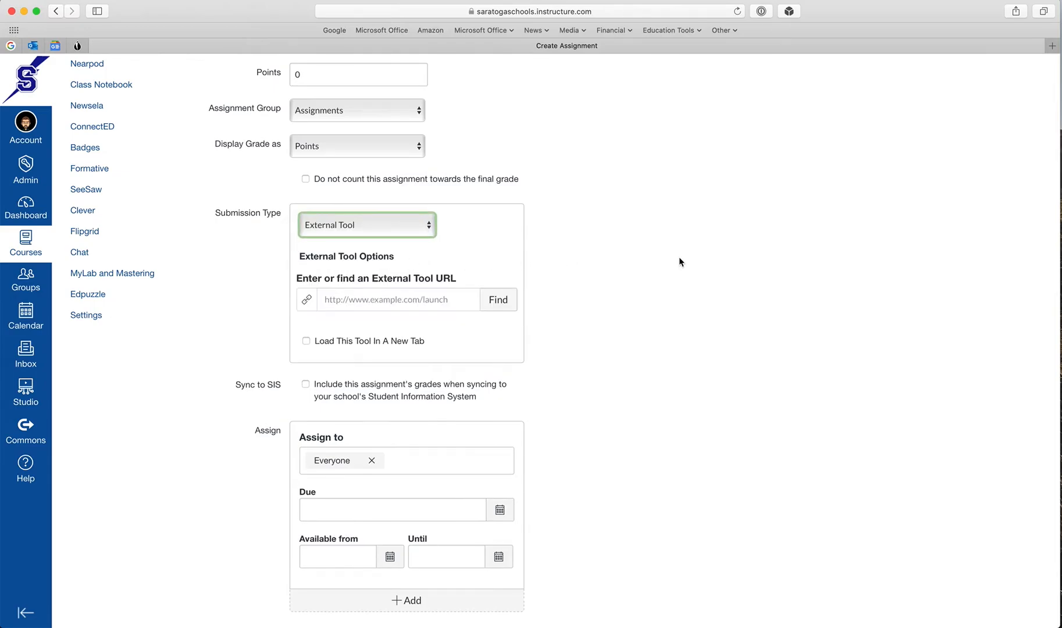
click(504, 304)
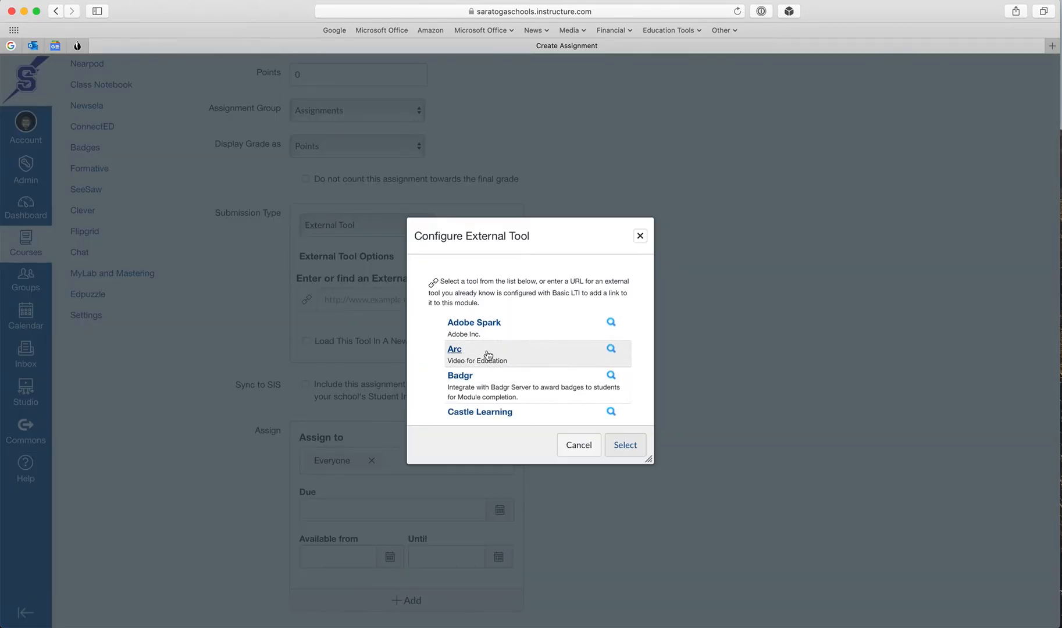
click(640, 237)
click(399, 229)
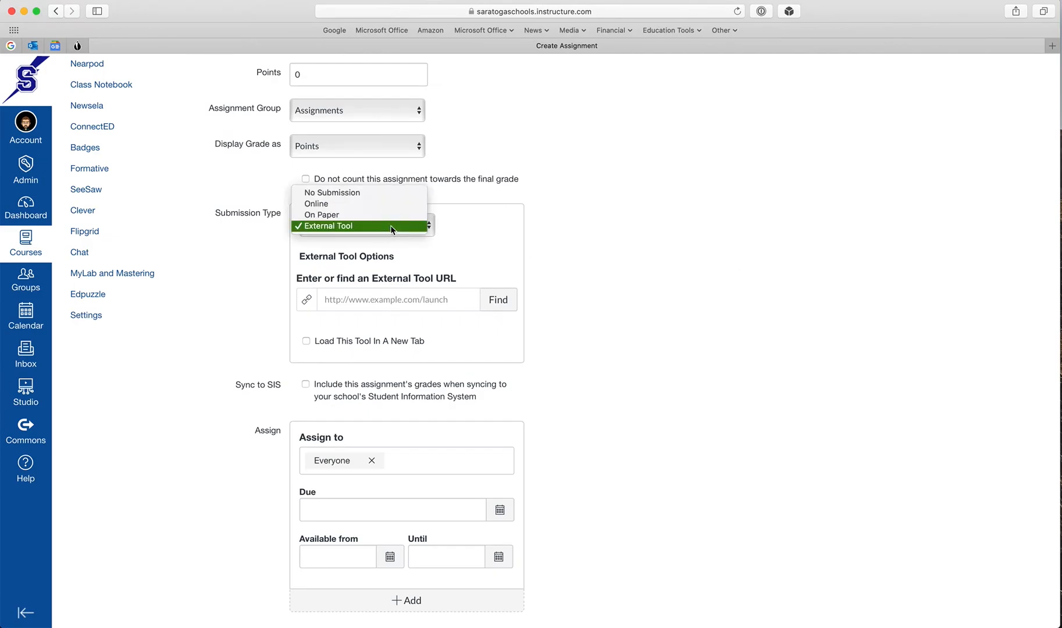
click(360, 226)
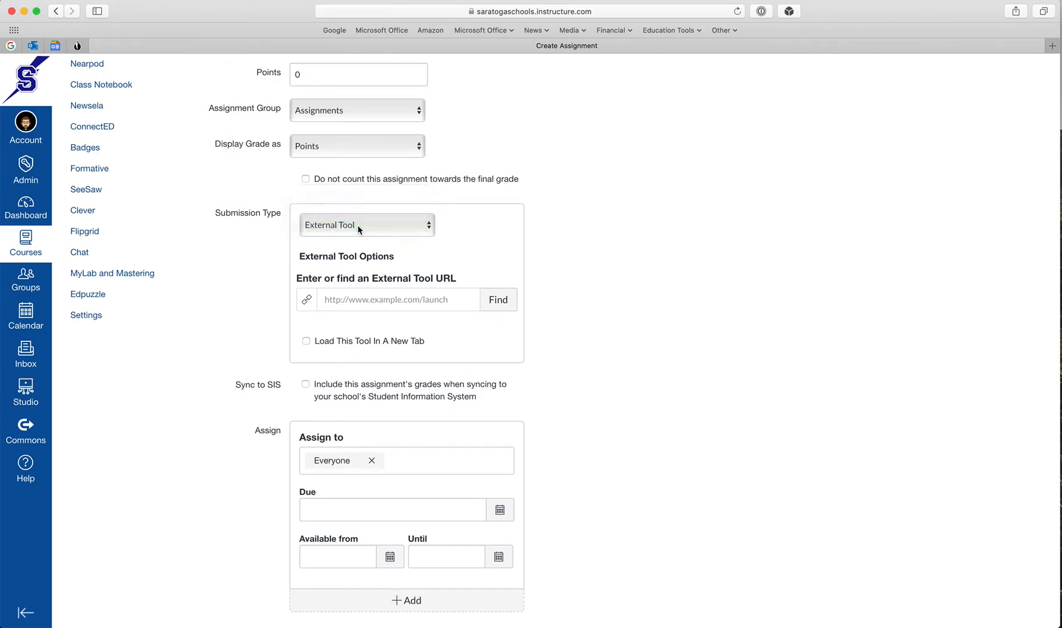
Find the external tool for the submission and choose Arc from the list of available tools
click(503, 307)
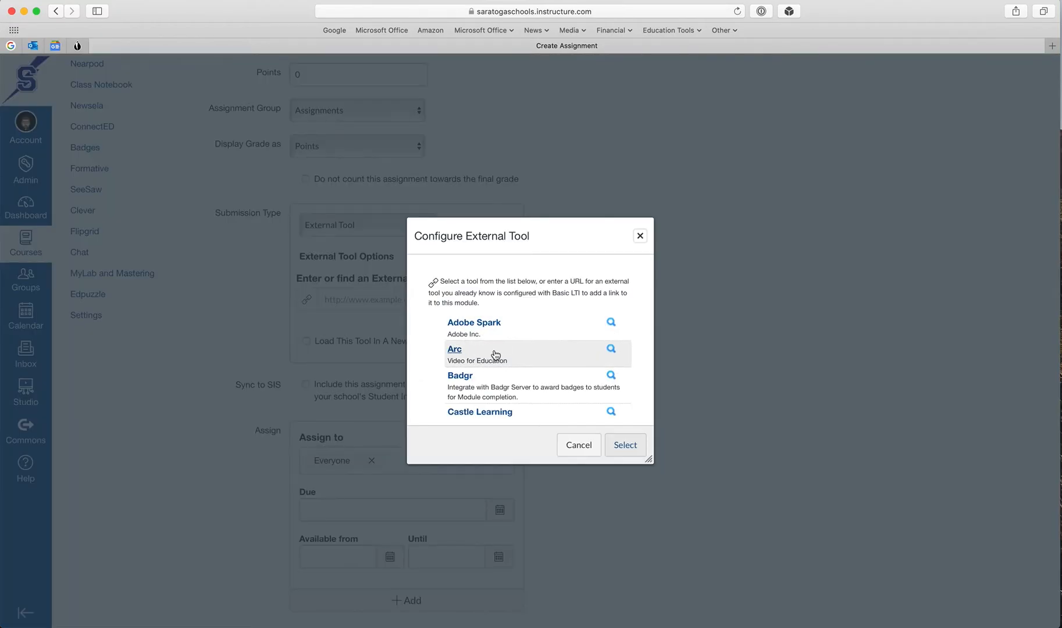
scroll(498, 349, down, 5)
scroll(498, 349, up, 5)
click(487, 356)
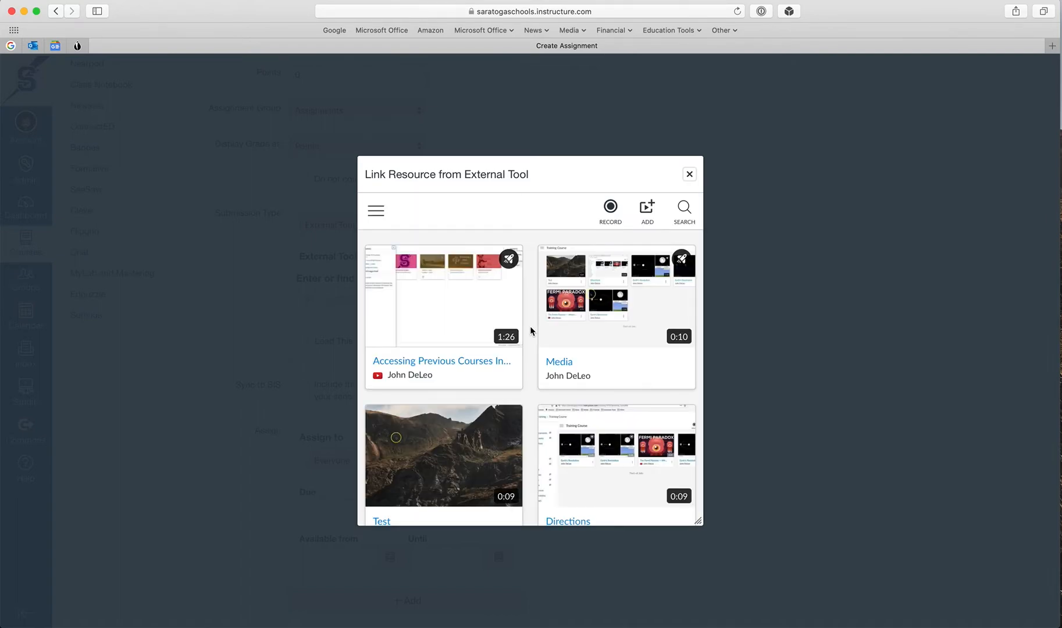
Select the Earth's Revolution video and embed it as the Earth's Revolution video quiz in the assignment
scroll(585, 373, down, 1)
scroll(585, 374, down, 5)
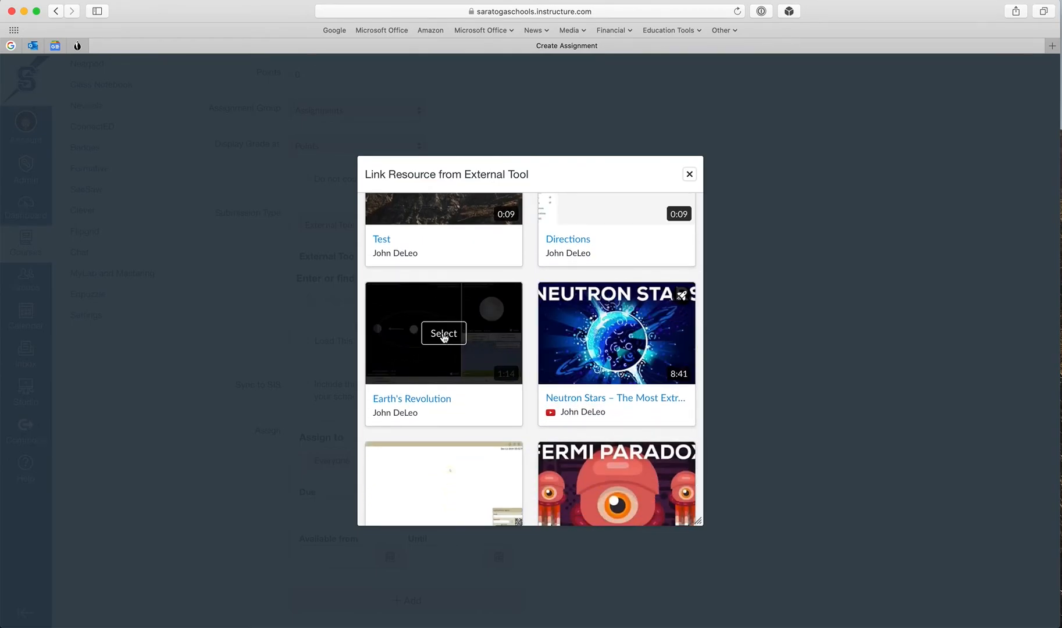
click(443, 334)
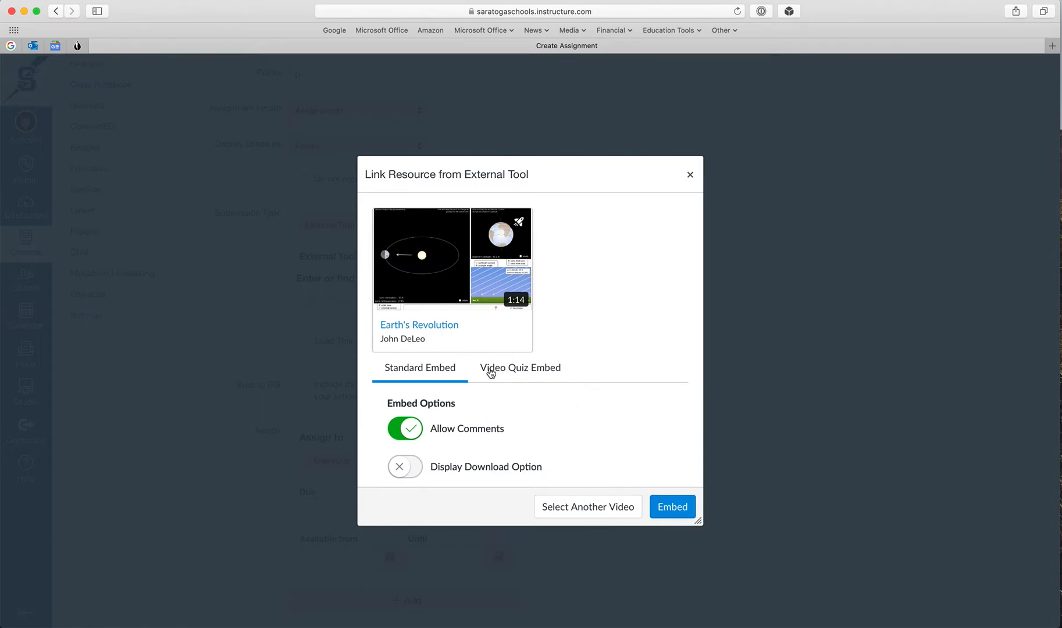
click(515, 372)
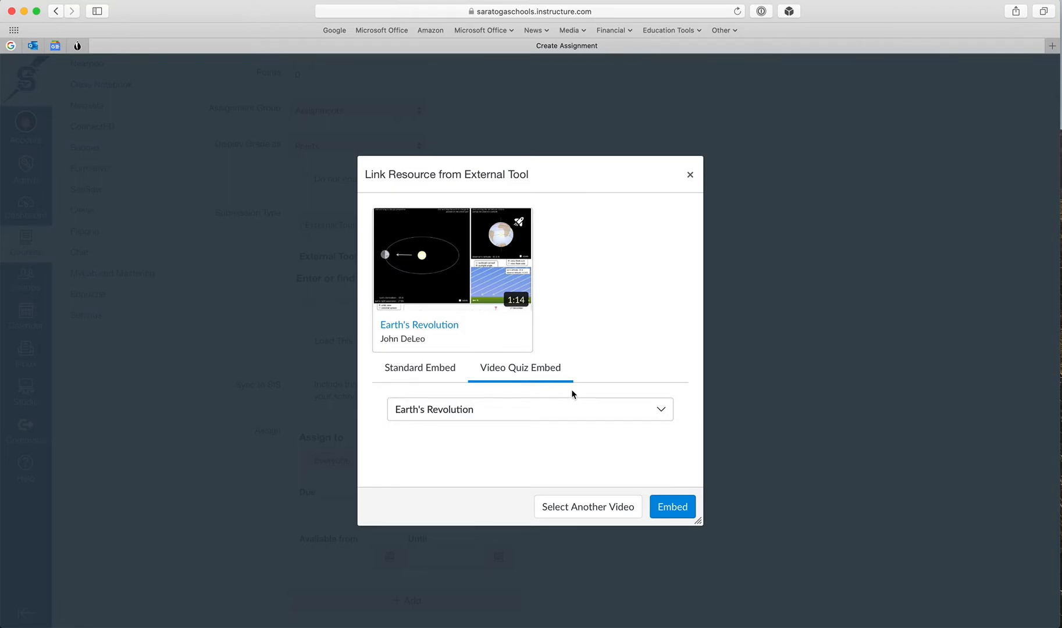
click(682, 504)
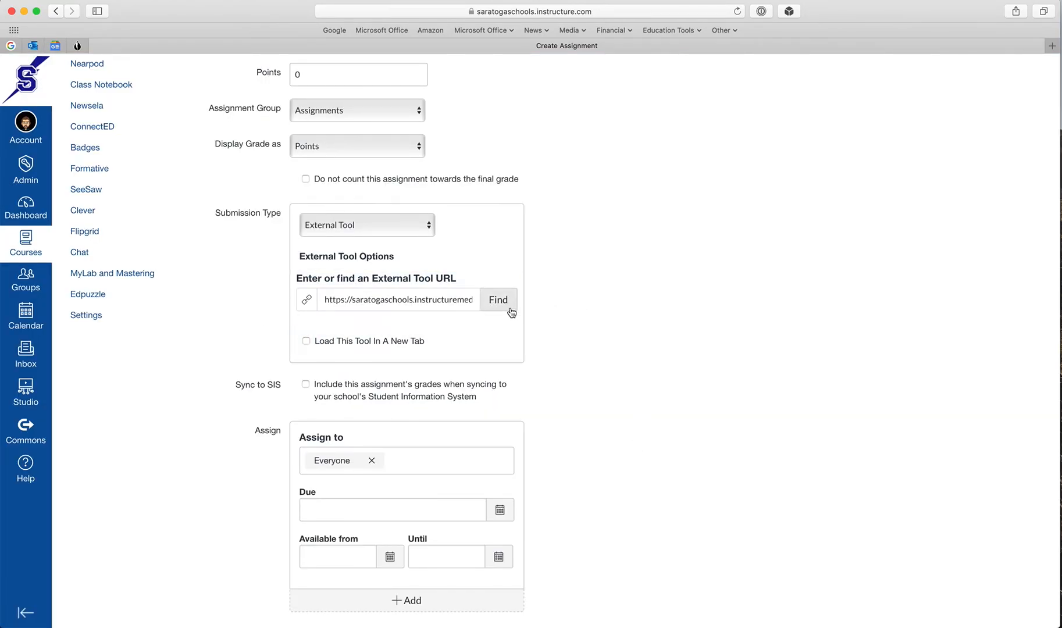
Review the assignment's title and settings, and save and publish it
scroll(579, 326, down, 3)
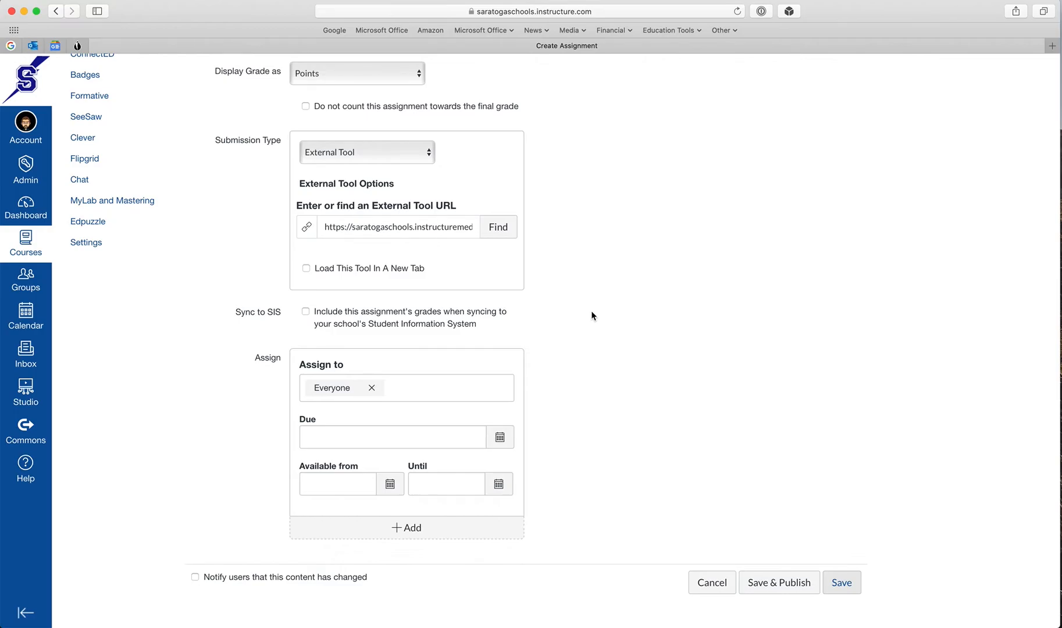
scroll(591, 311, up, 10)
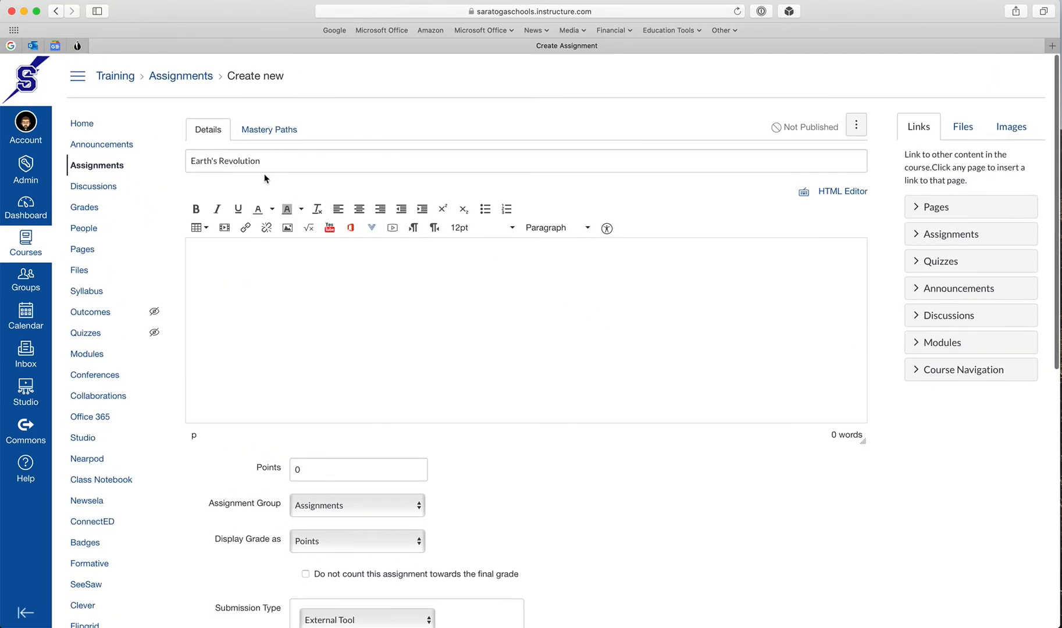
scroll(704, 475, down, 8)
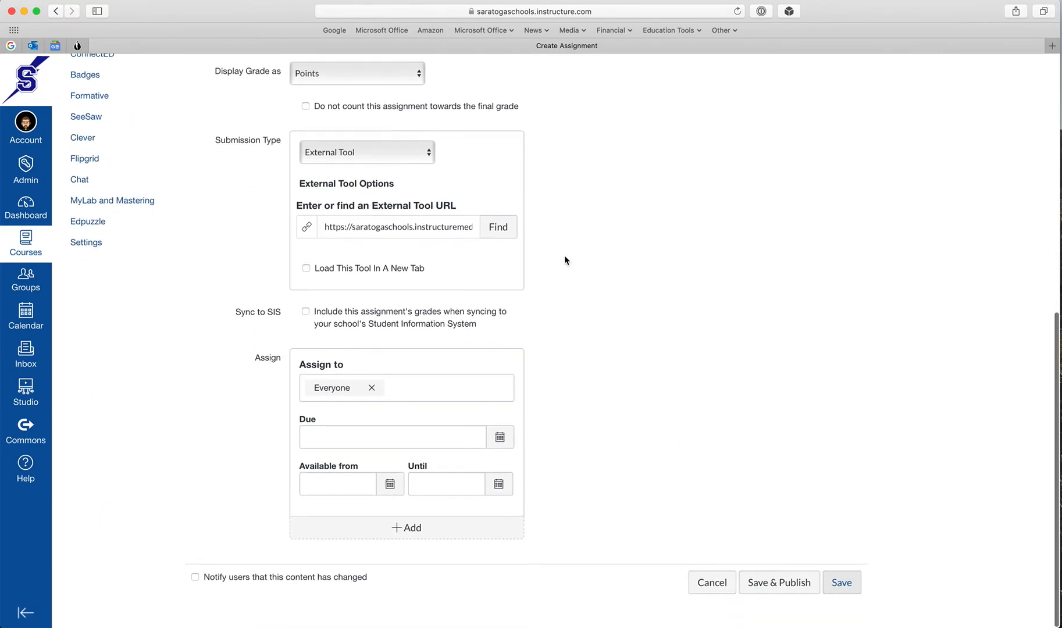
click(782, 581)
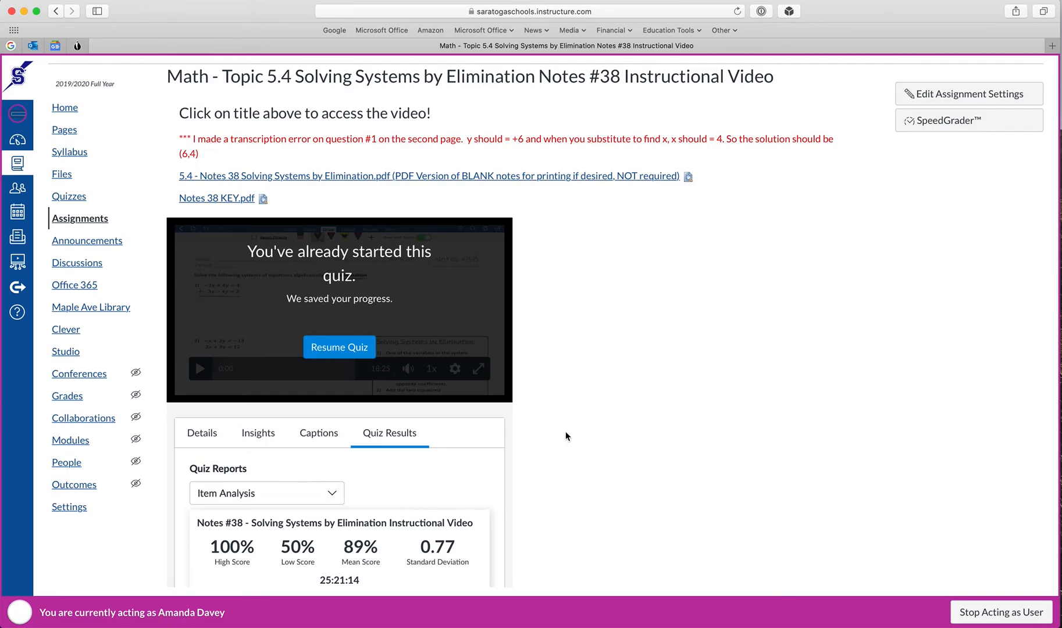
Examine the Item Analysis of the Notes #38 math video quiz, including the answer frequency for the system-of-equations solution question
scroll(424, 491, down, 5)
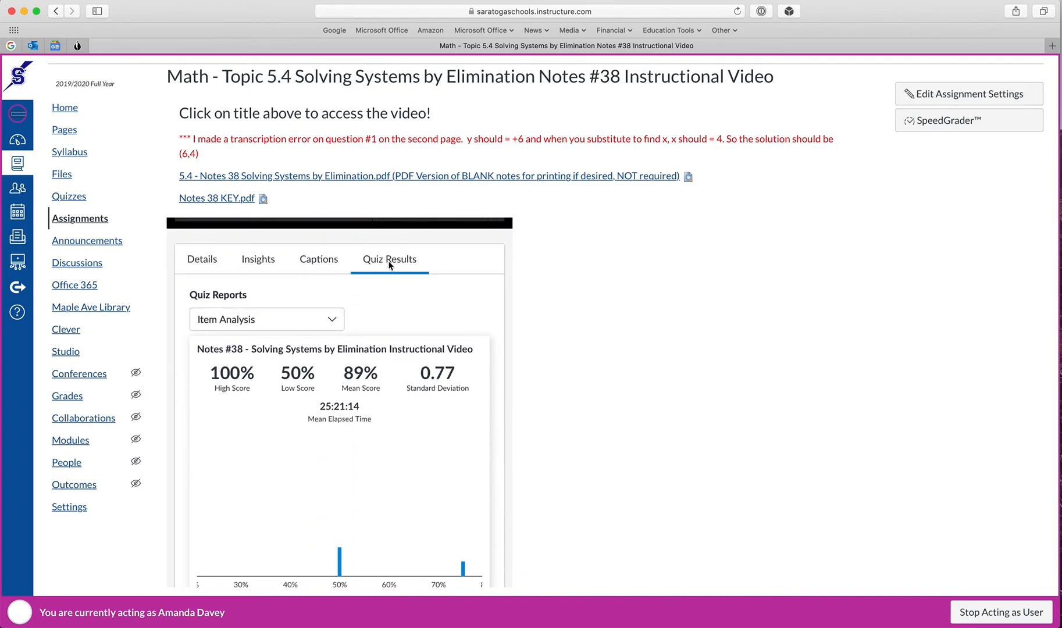
scroll(407, 303, up, 2)
scroll(399, 441, down, 4)
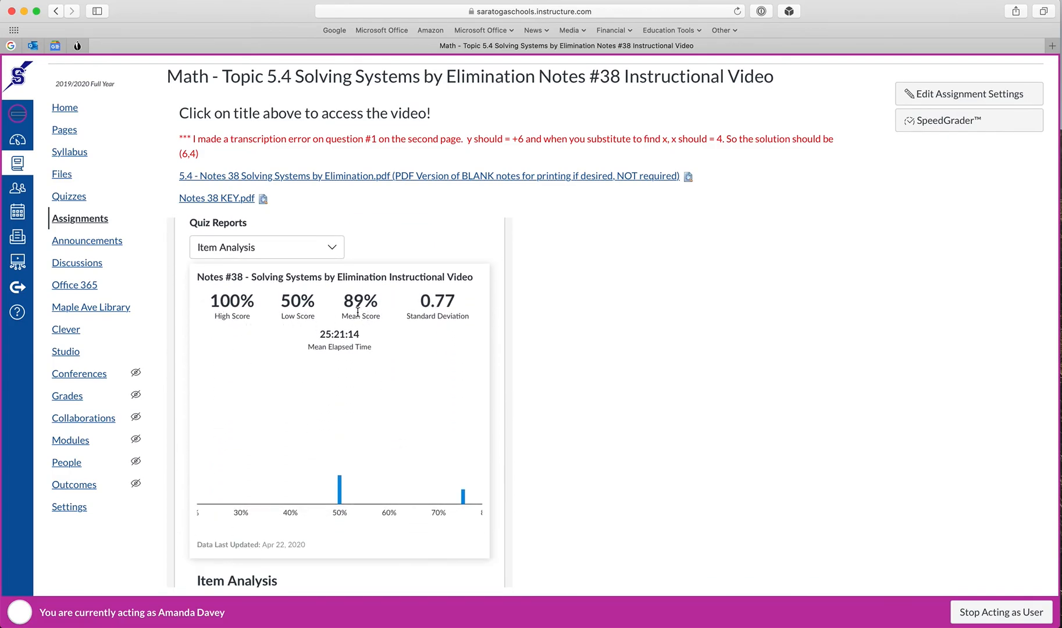
scroll(362, 387, down, 9)
scroll(363, 386, down, 2)
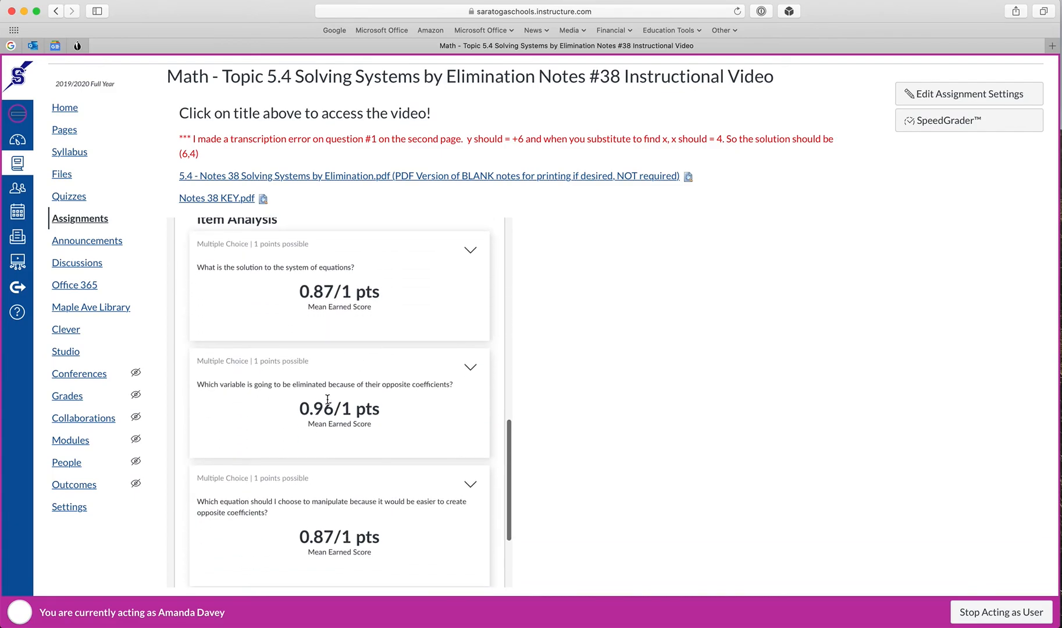
click(470, 251)
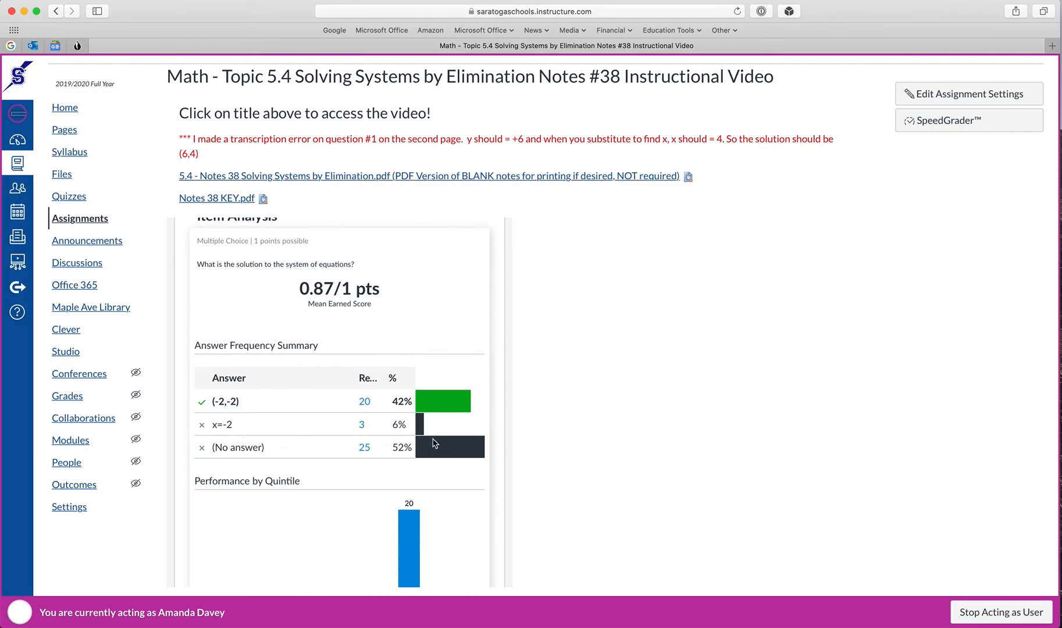
mouse_move(432, 444)
scroll(417, 435, up, 10)
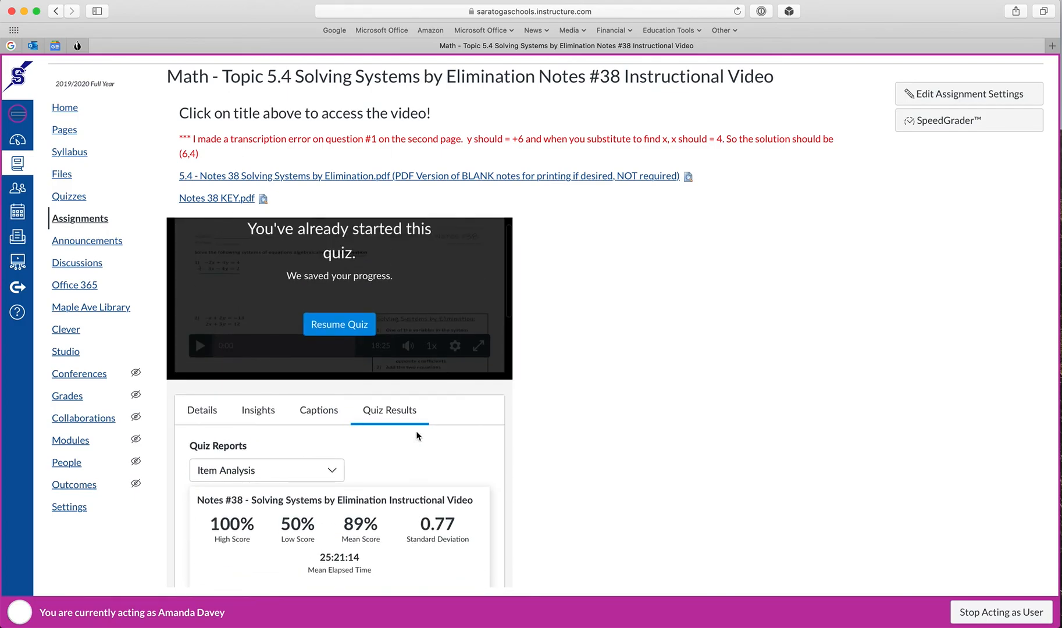
Examine the Insights of the Notes #38 math video for all viewers and for one individual student
scroll(310, 441, up, 2)
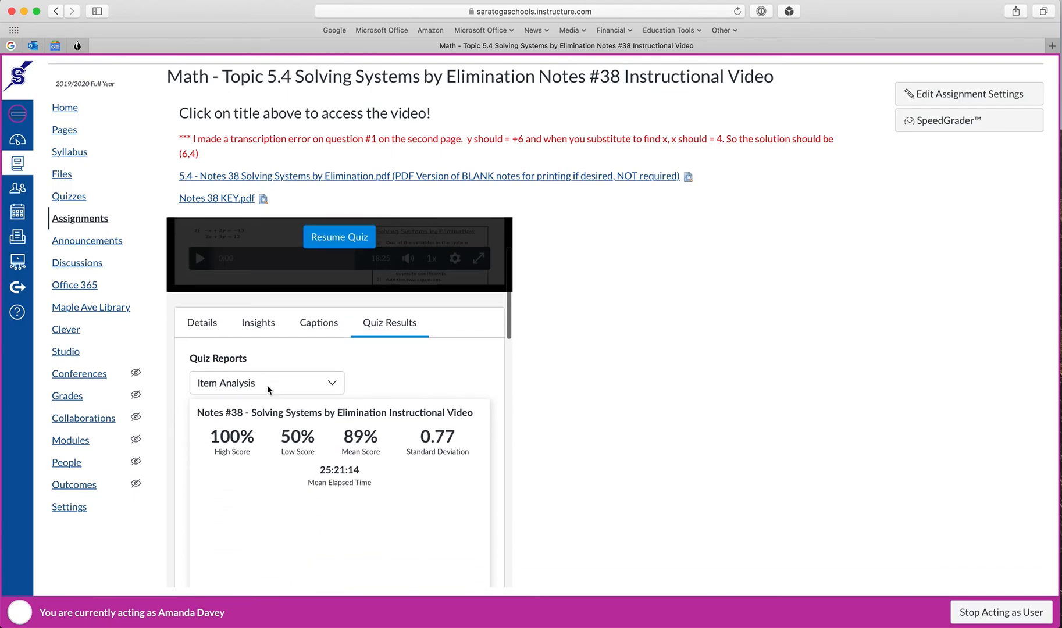
click(255, 327)
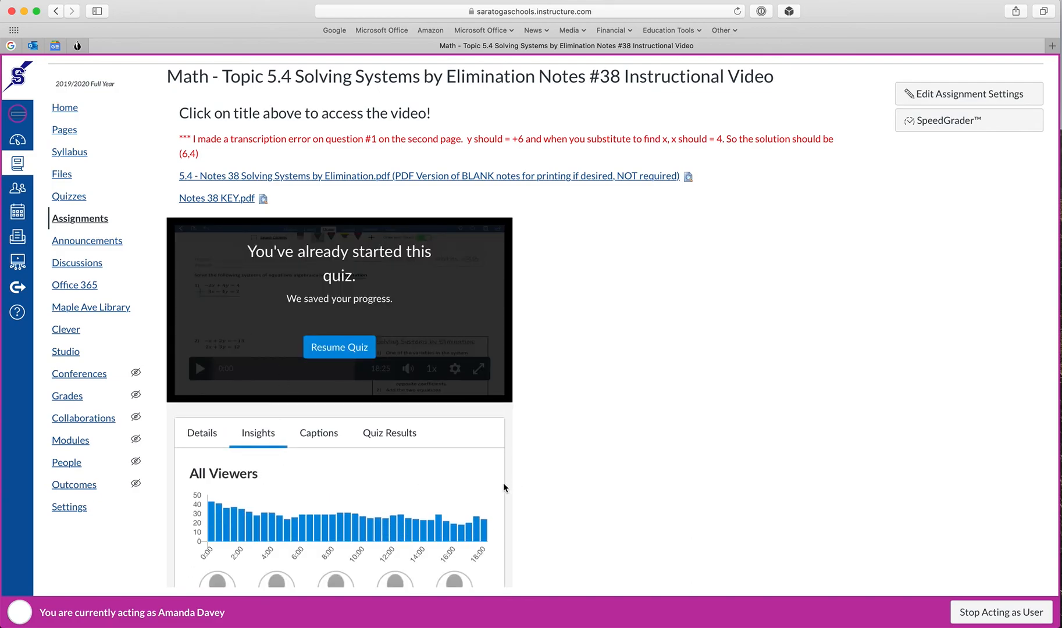
scroll(484, 490, down, 5)
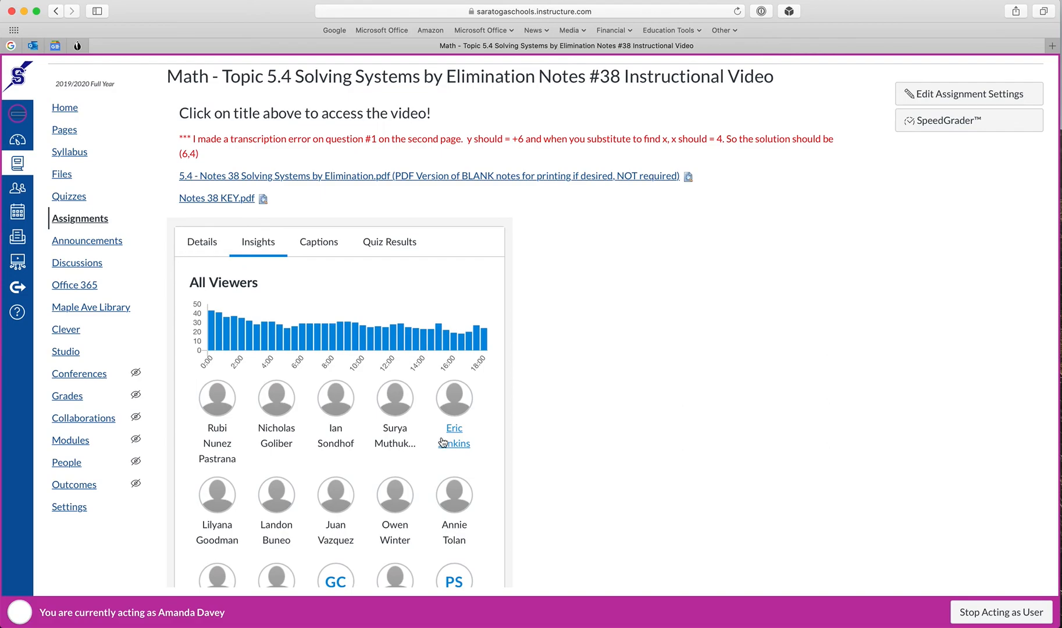
scroll(431, 463, down, 1)
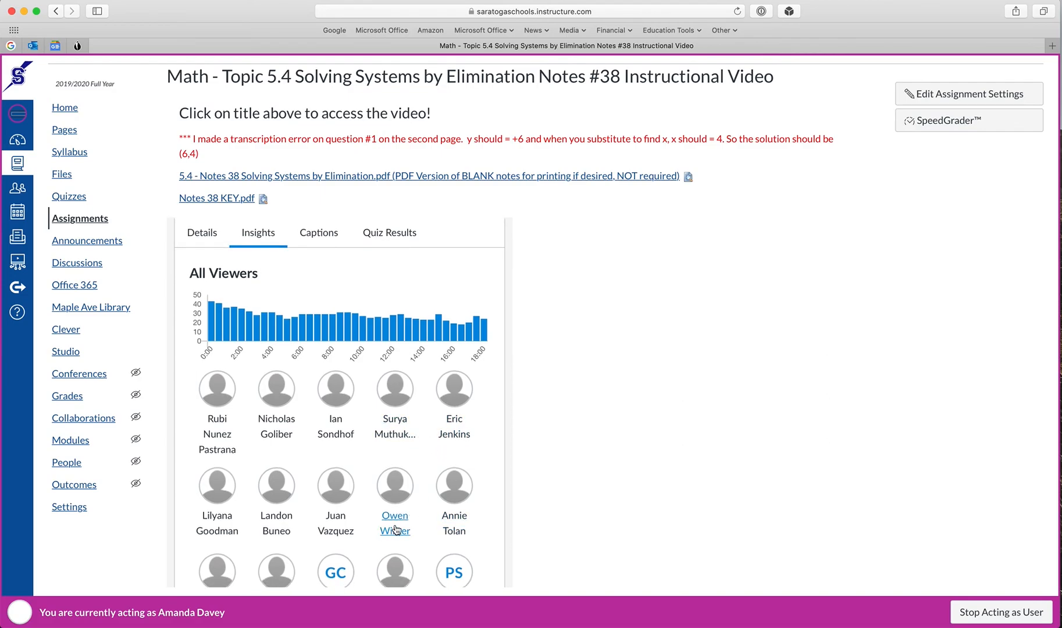
click(395, 427)
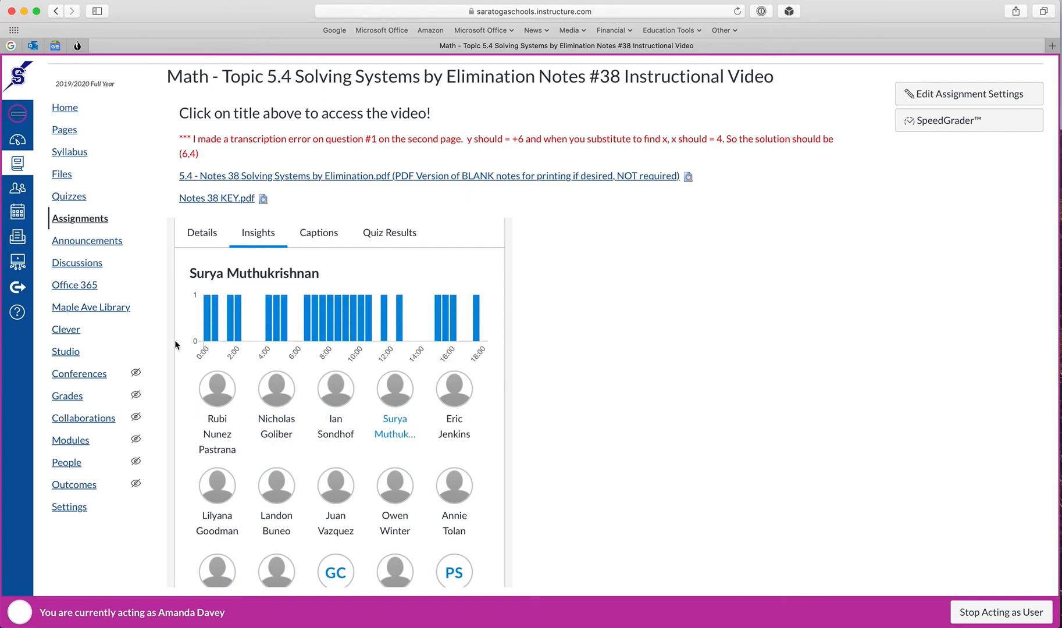